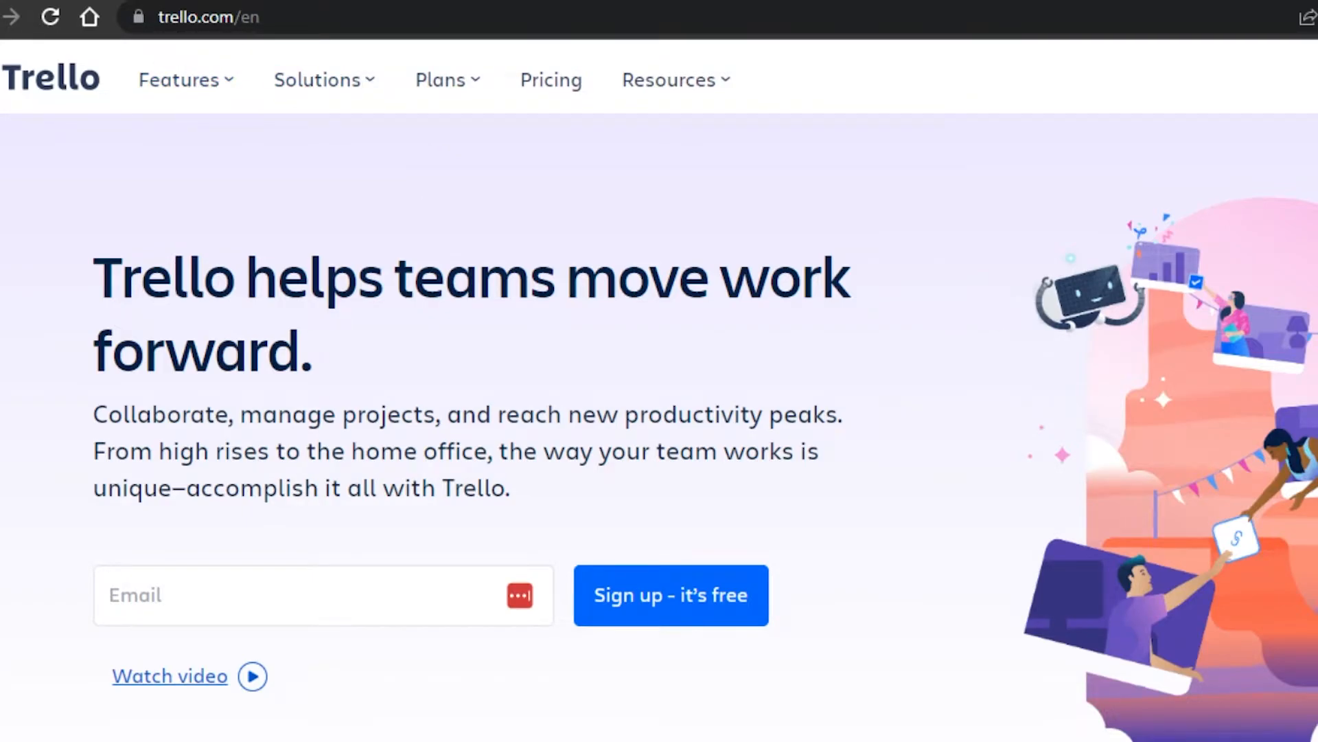
Step: Look through the Trello homepage, covering its pricing, customers, board views, cards, automation and integrations sections
scroll(660, 412, "down", 12)
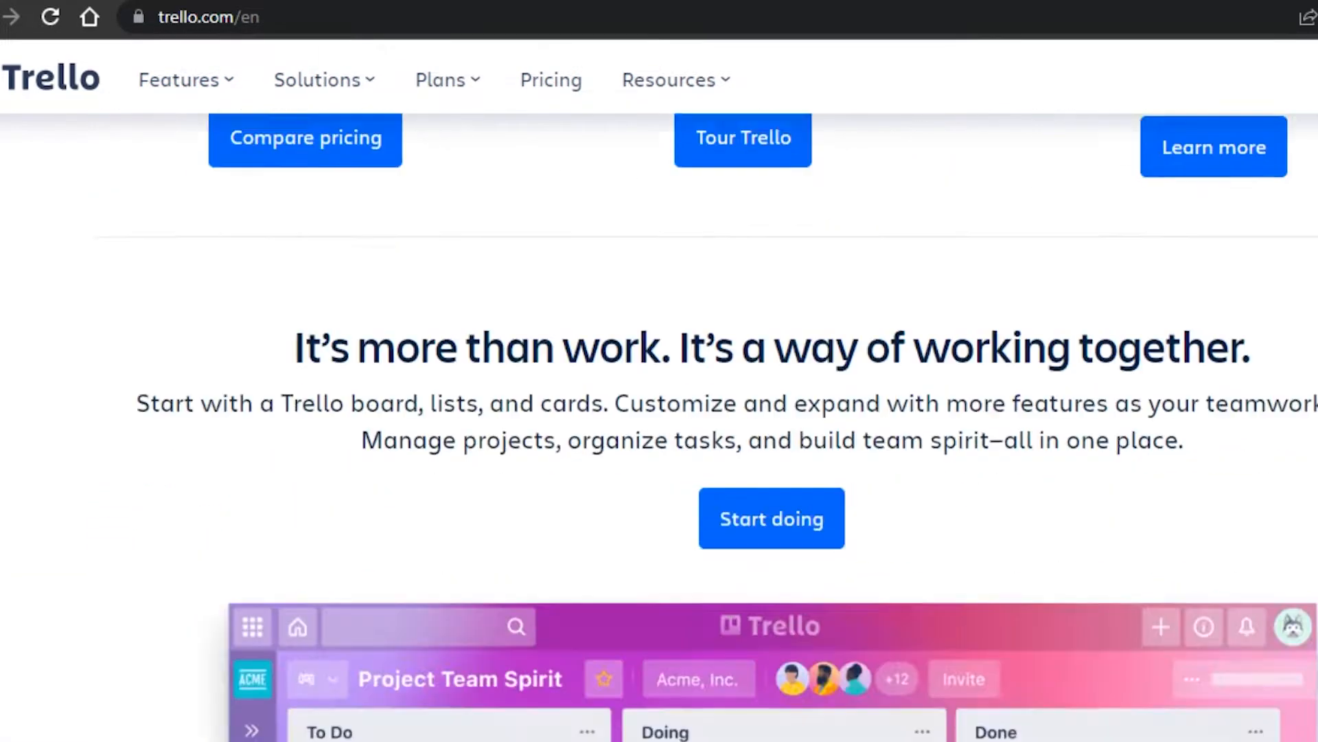
scroll(659, 412, "down", 10)
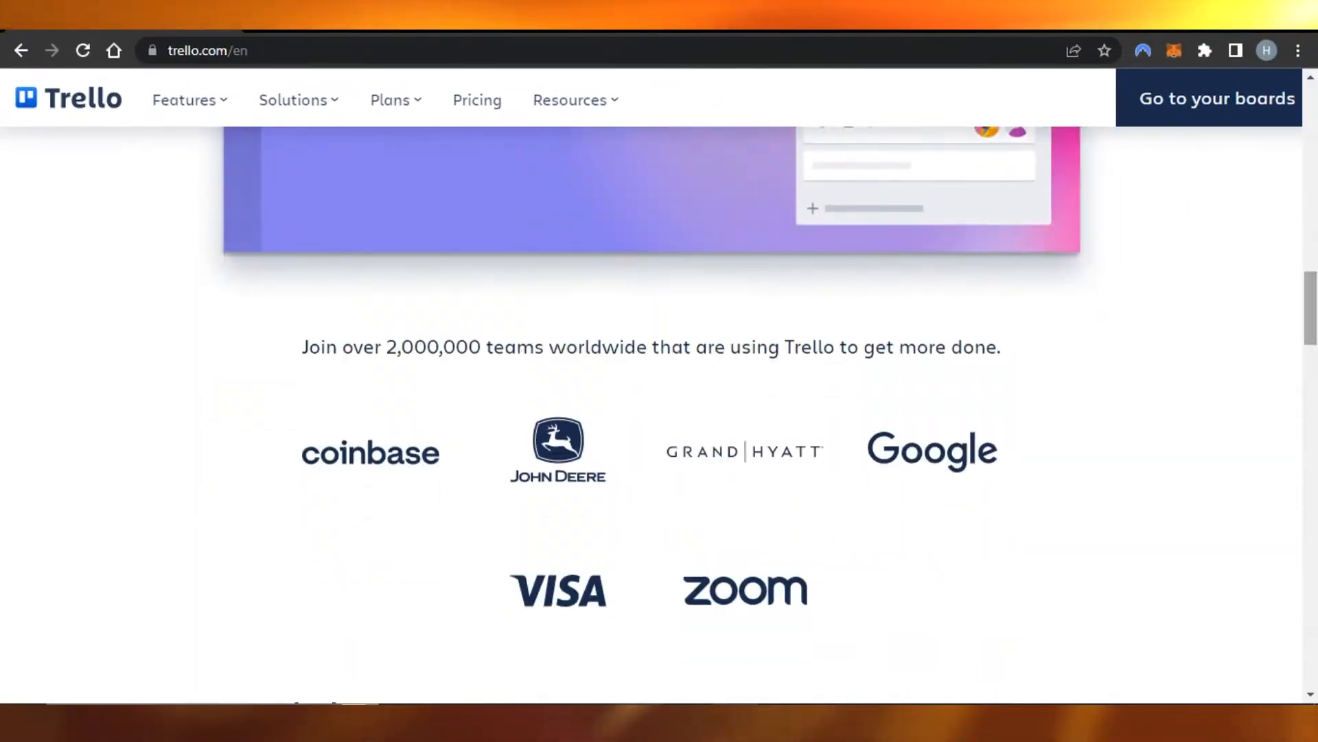
scroll(659, 412, "down", 5)
scroll(659, 412, "up", 4)
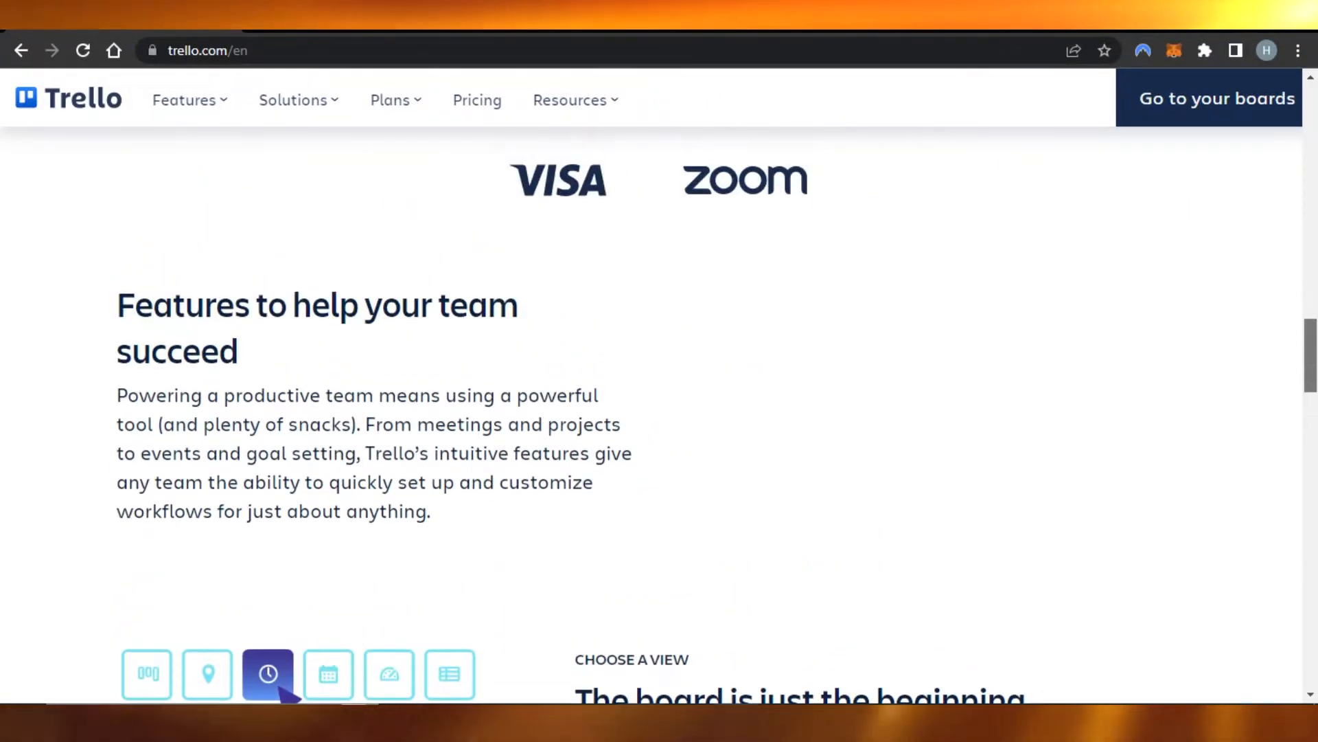
scroll(659, 412, "down", 3)
scroll(660, 412, "down", 9)
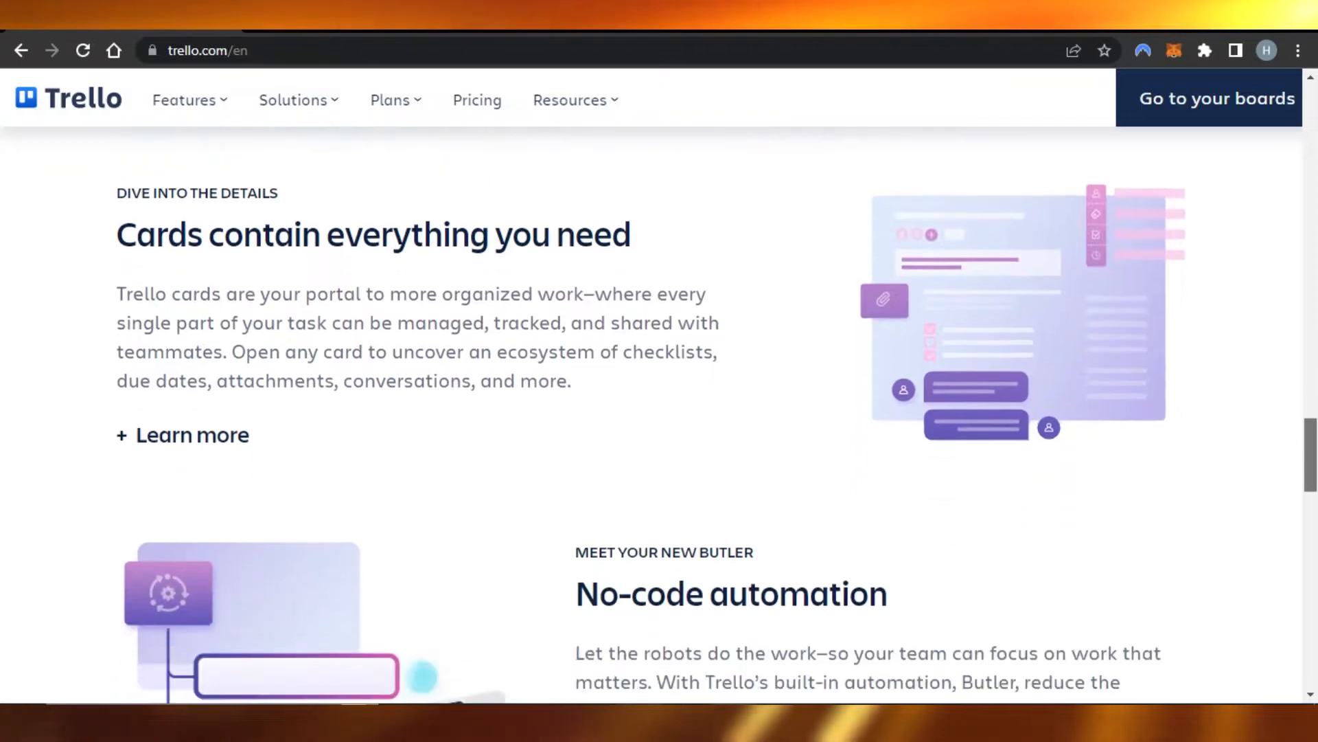
scroll(659, 412, "down", 13)
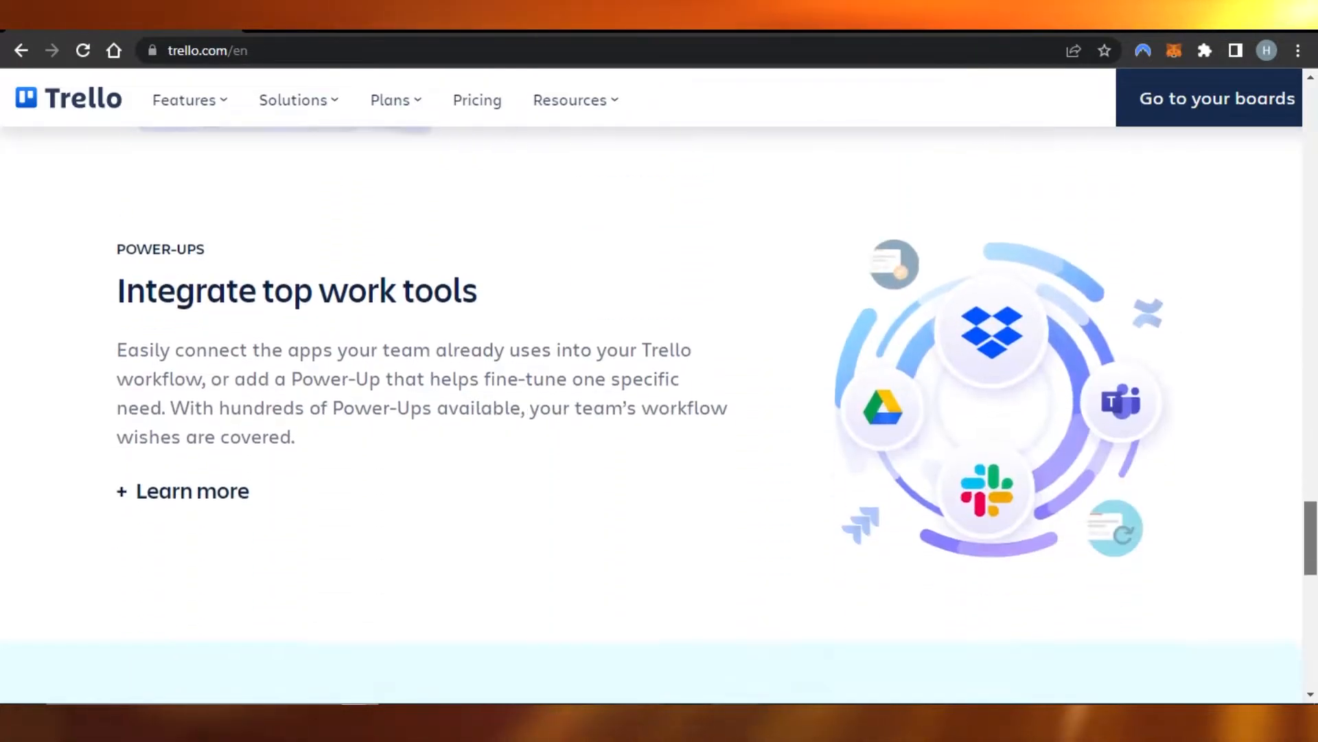
scroll(659, 412, "up", 20)
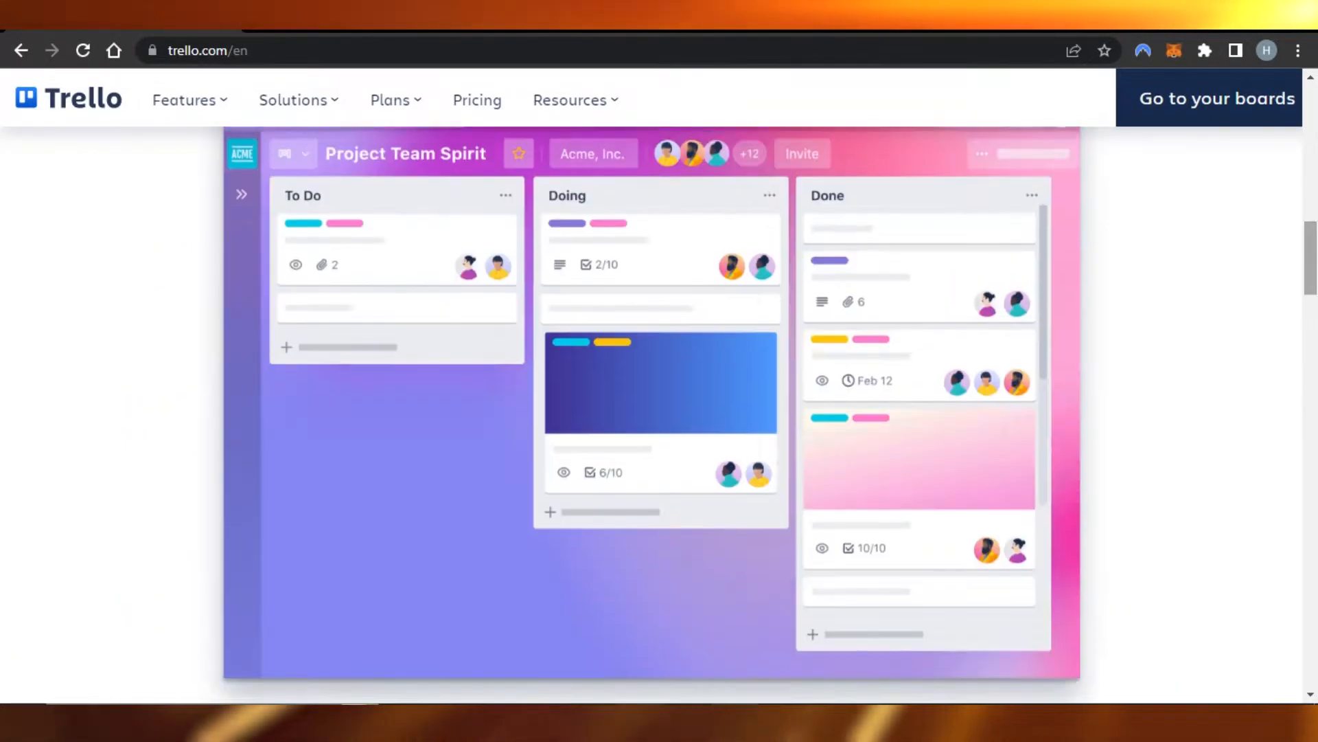
scroll(659, 412, "up", 5)
scroll(659, 412, "down", 14)
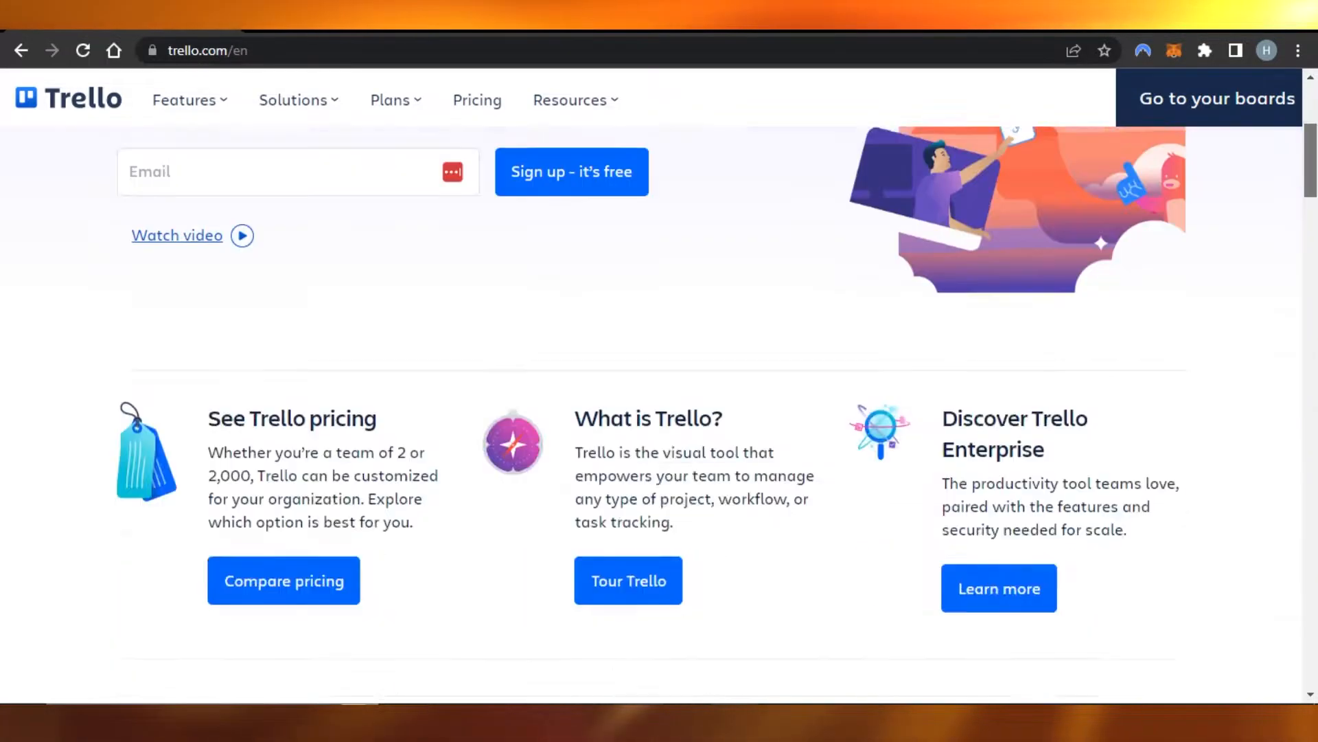
scroll(659, 412, "down", 20)
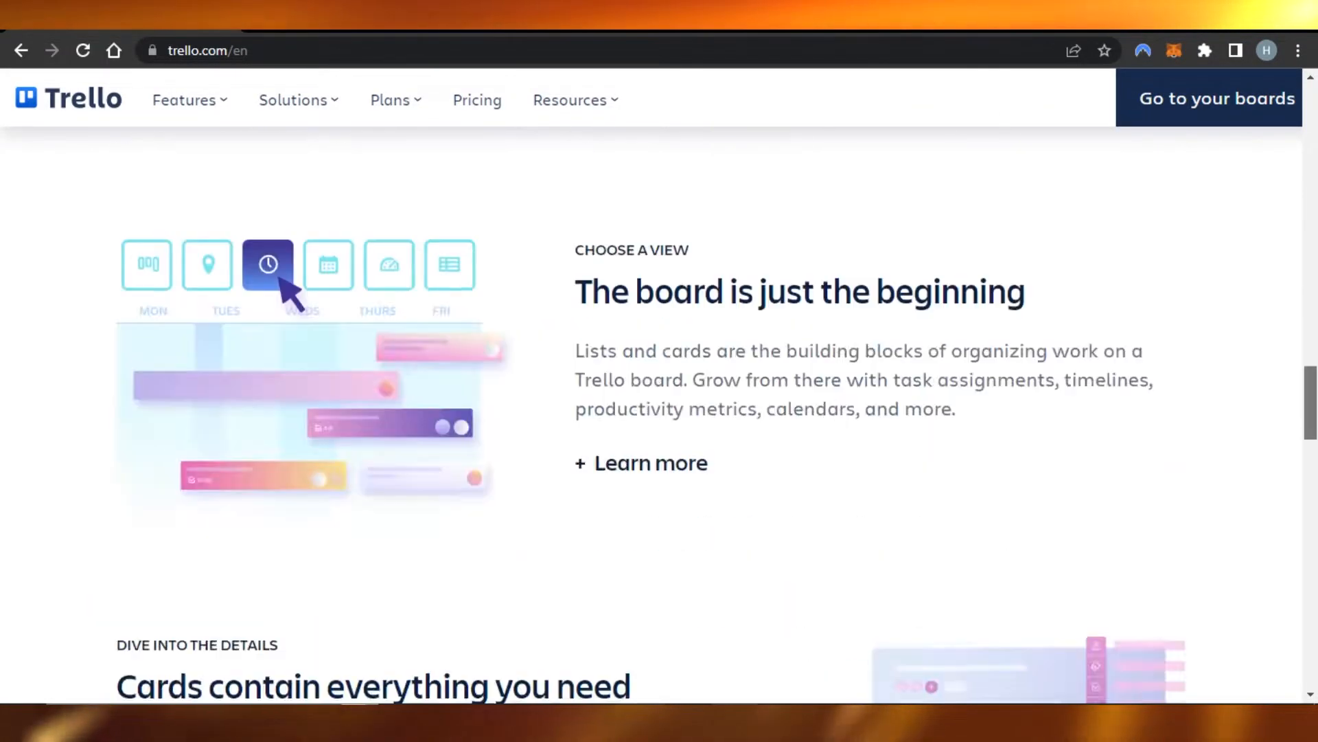
scroll(660, 412, "up", 20)
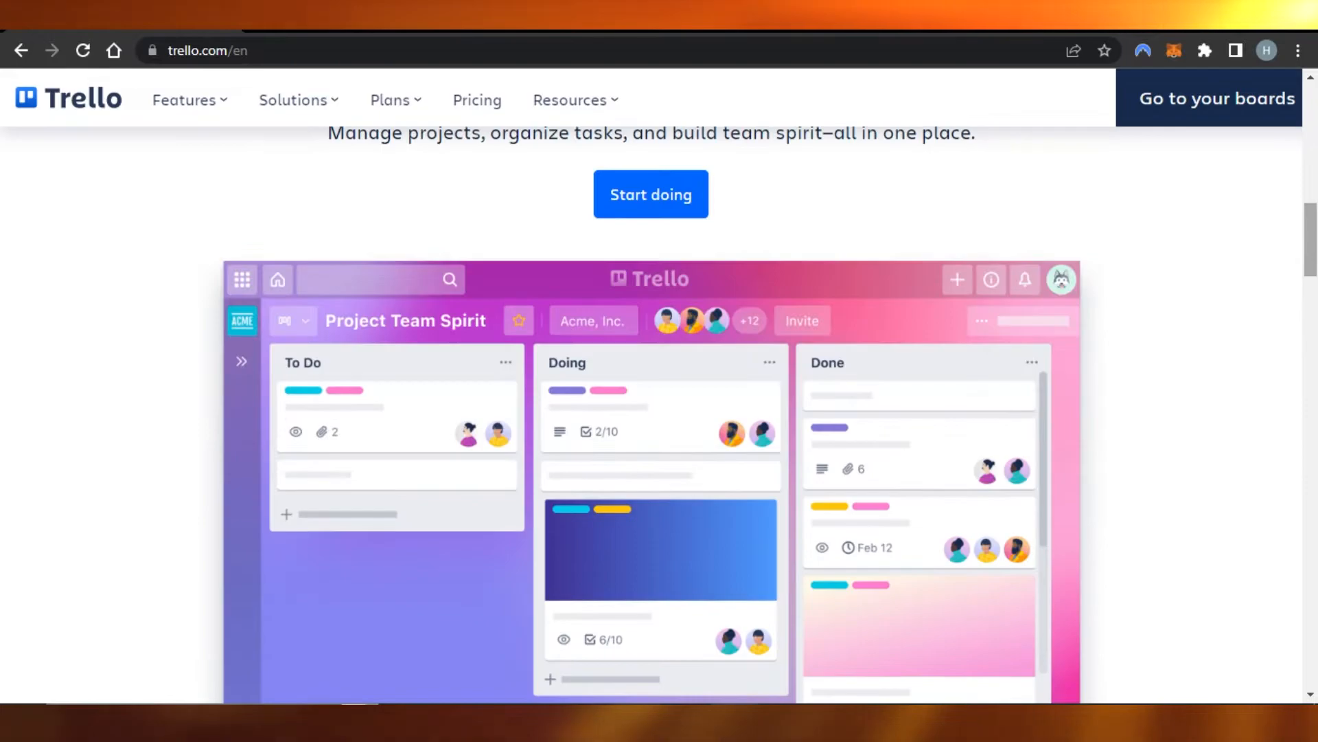
scroll(660, 412, "up", 4)
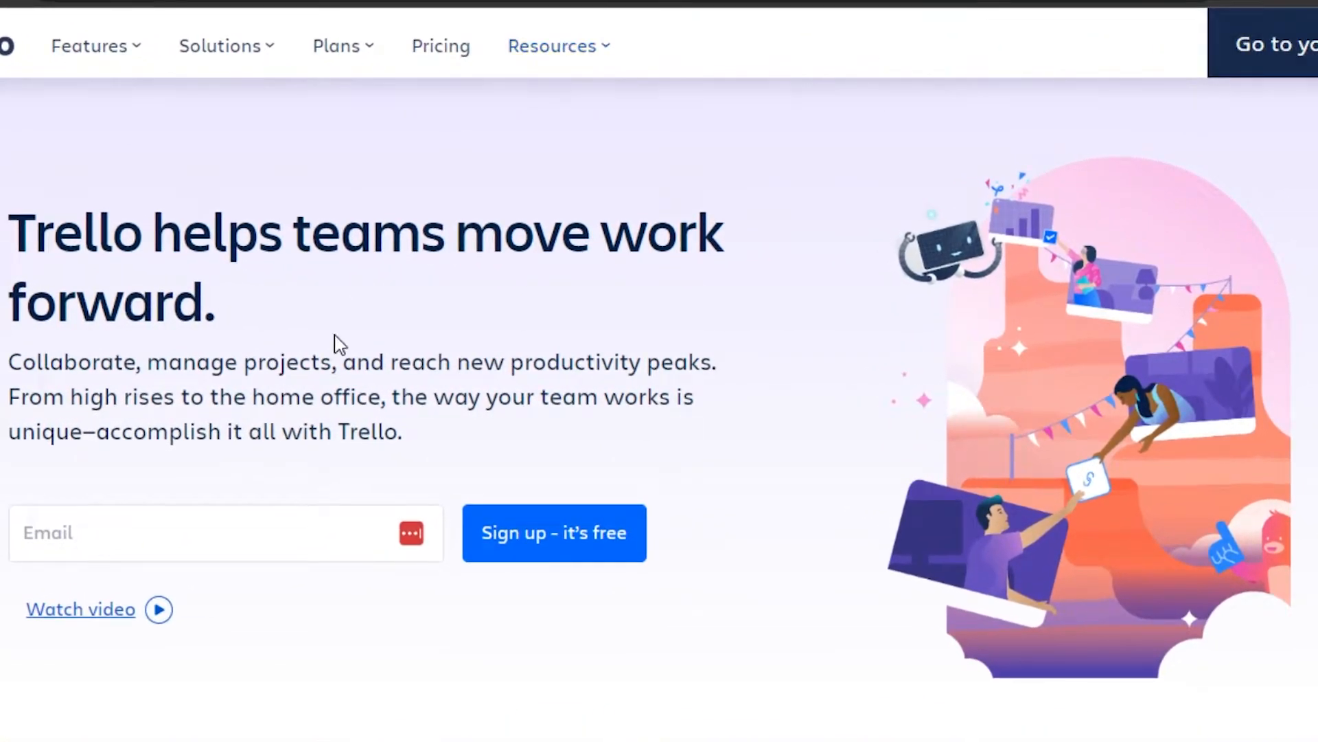
left_click(204, 523)
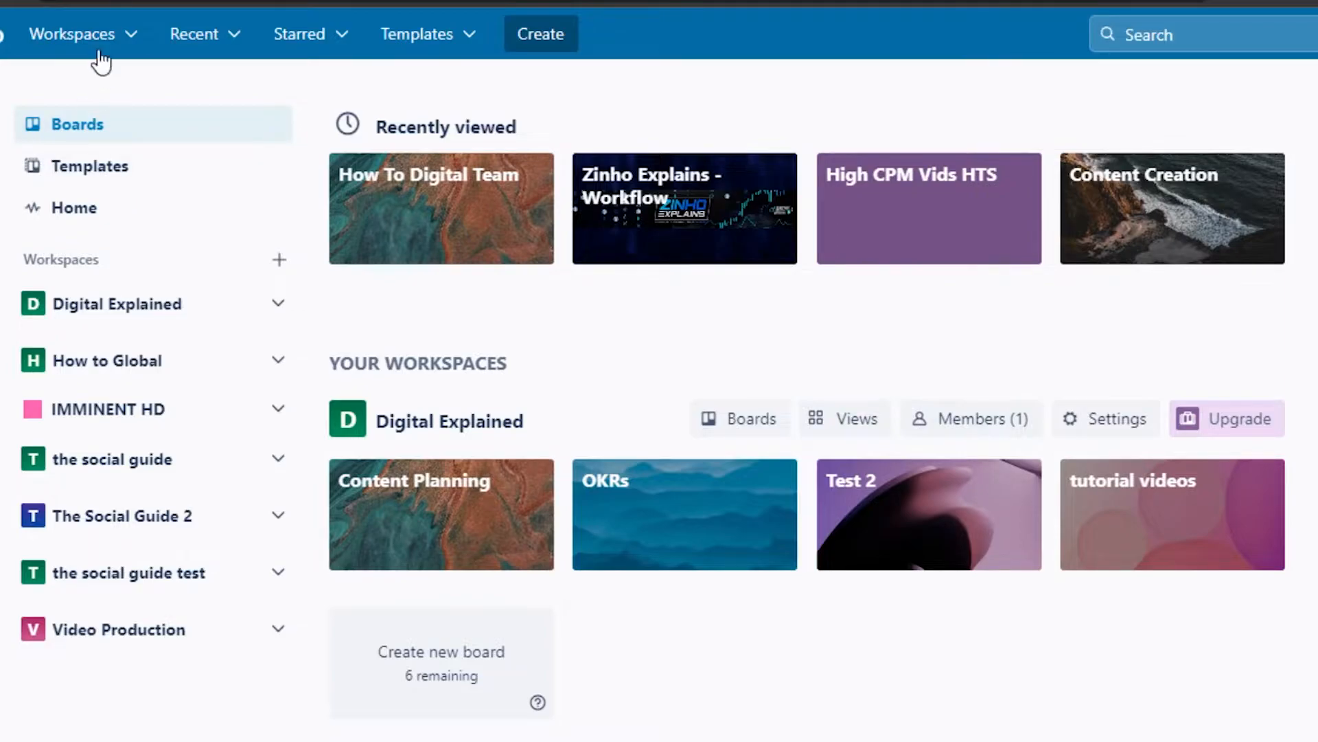
Step: Review the full list of own and guest workspaces, then close it
left_click(128, 47)
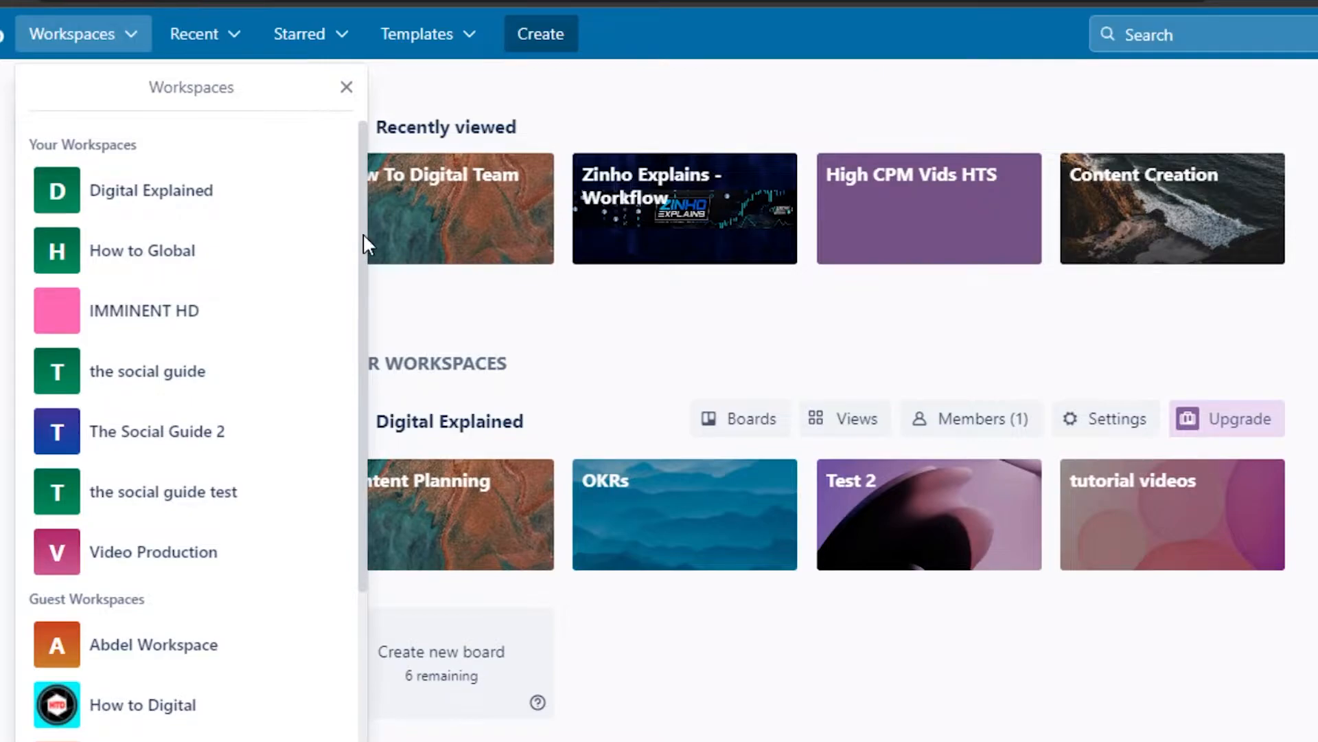
left_click_drag(362, 232, 365, 561)
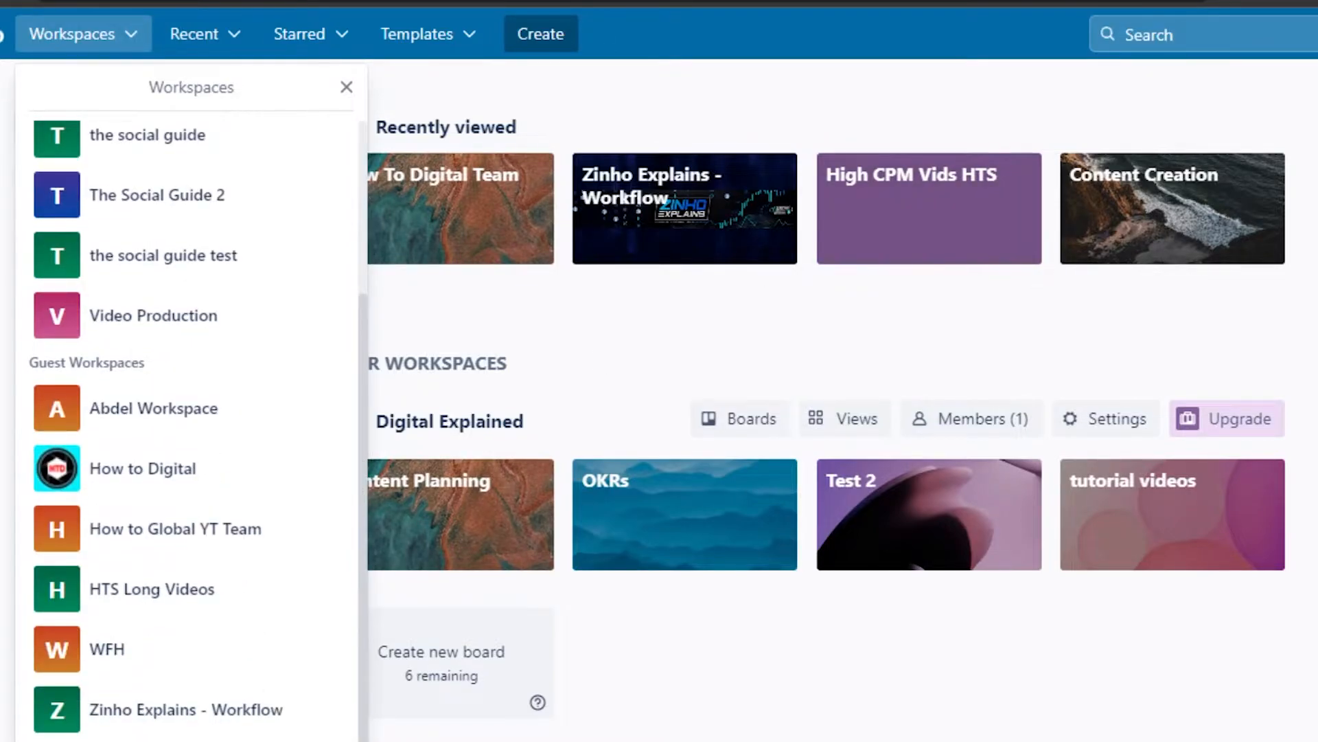
key("Escape")
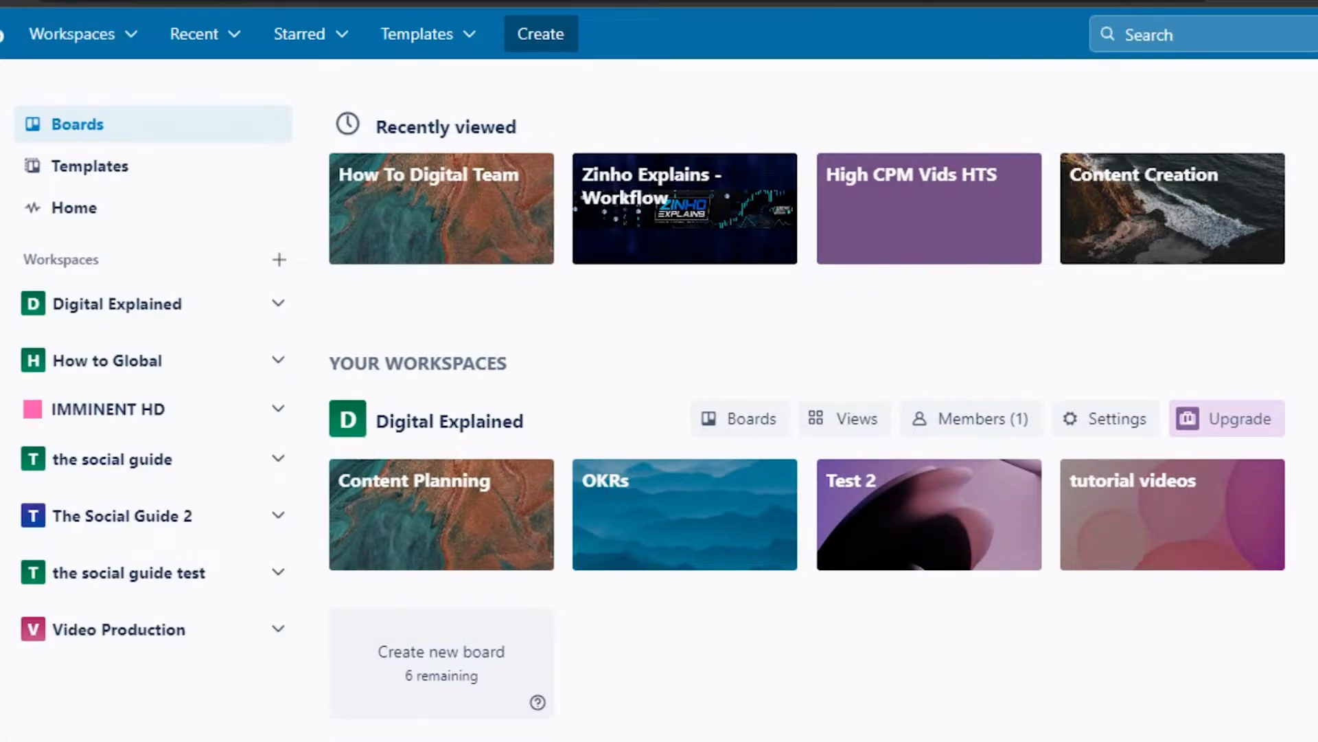
Step: Start a new workspace named "Software Made Easy" with the workspace type Small Business
left_click(280, 261)
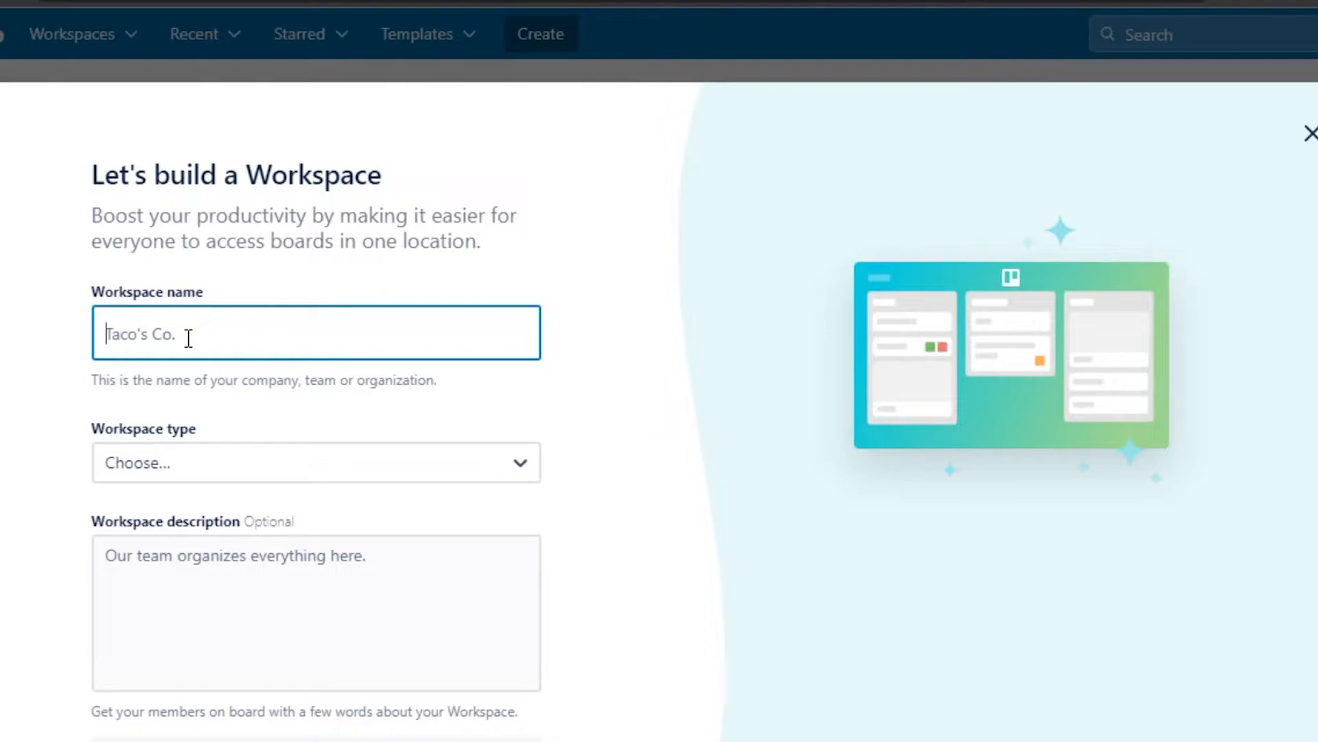
type("Software Made Easy")
left_click(208, 473)
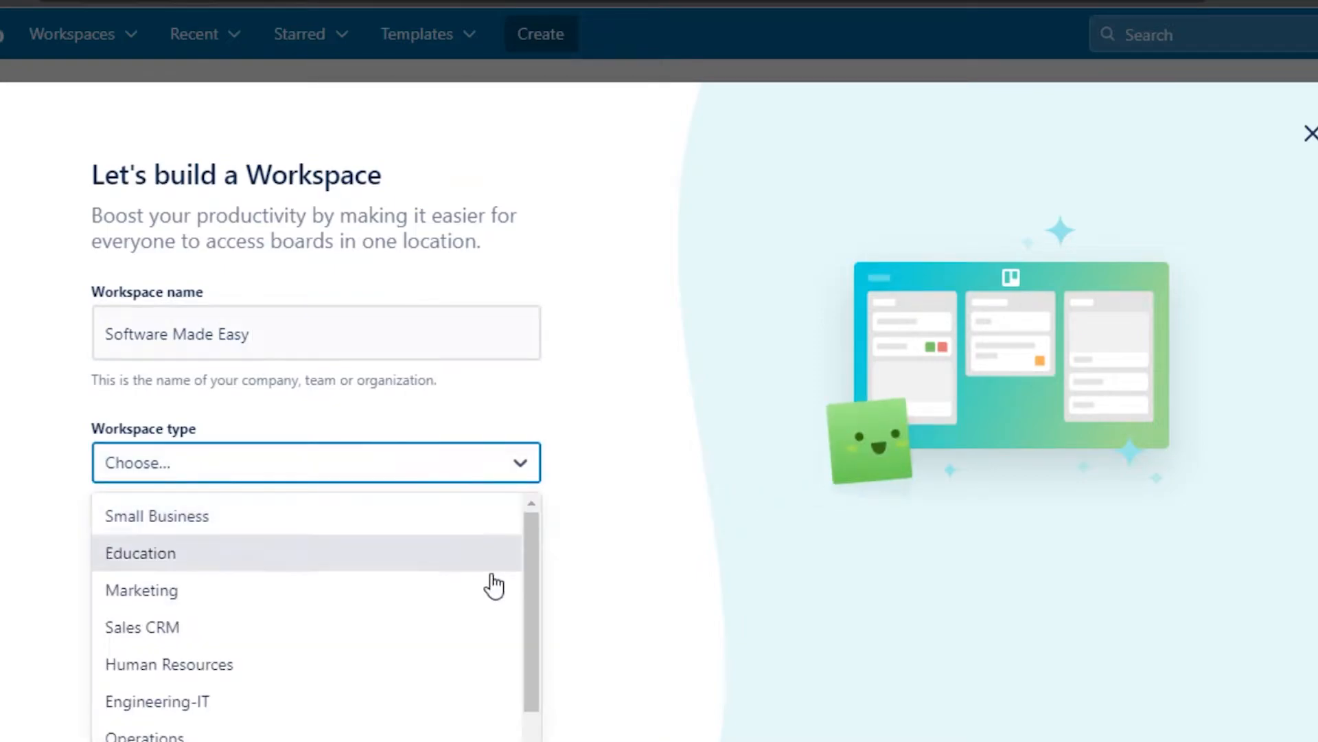
mouse_move(528, 560)
left_mouse_down()
mouse_move(527, 573)
mouse_move(528, 544)
mouse_move(533, 611)
mouse_move(535, 543)
left_mouse_up()
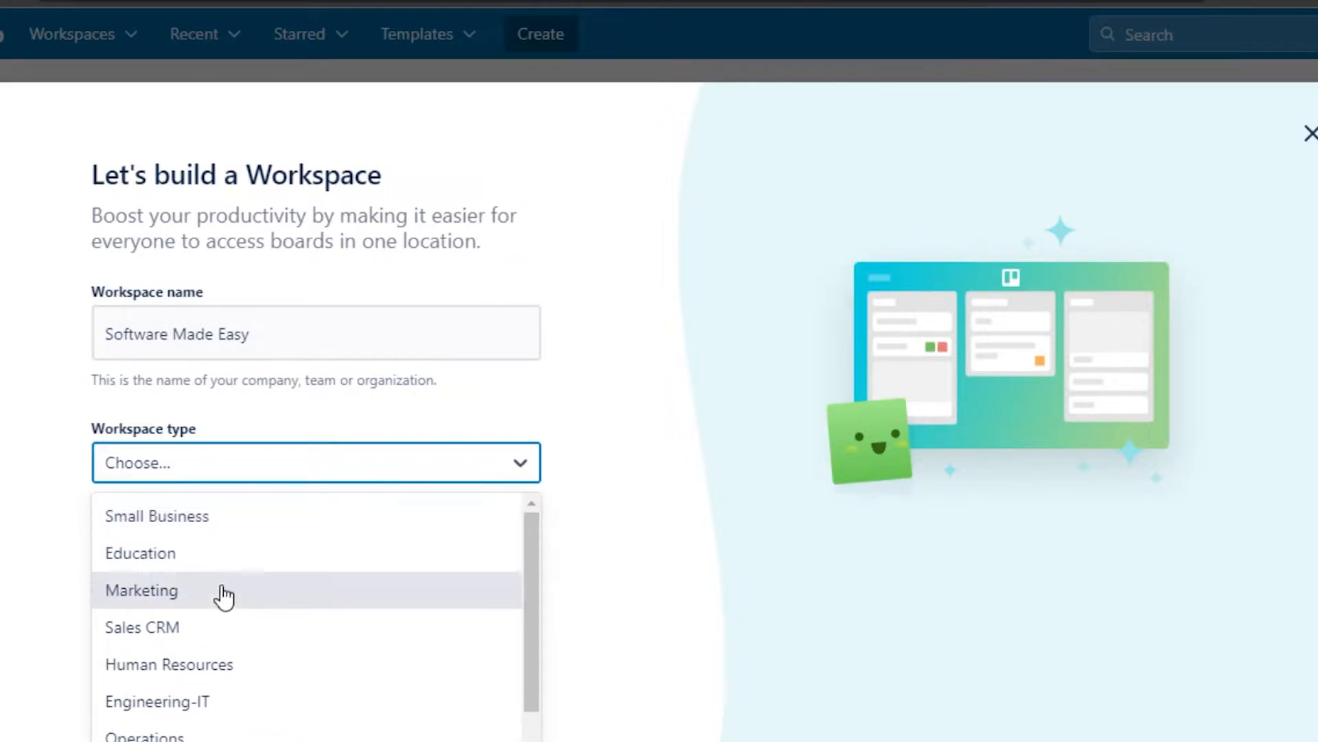
left_click(210, 533)
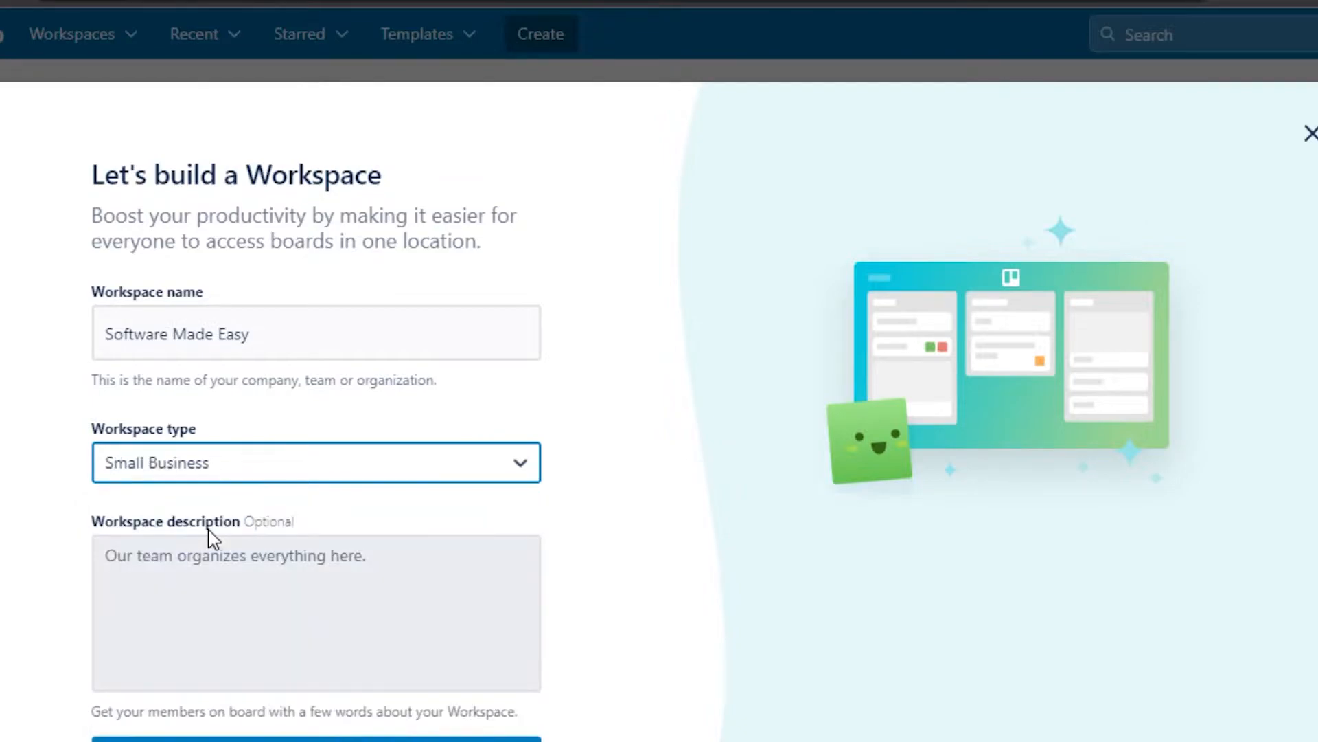
Step: Enter "Yt Channel" as the workspace description and create the workspace without inviting any members
left_click(287, 568)
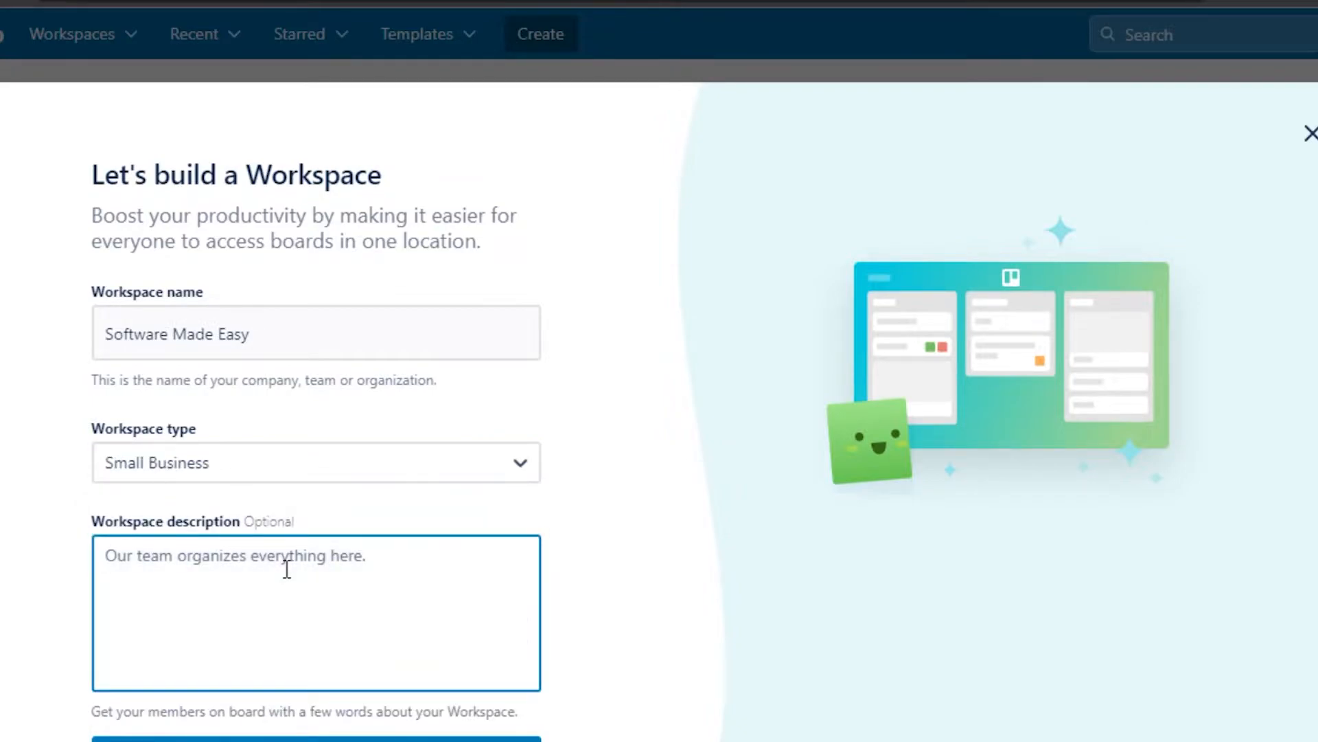
type("Yt Channel")
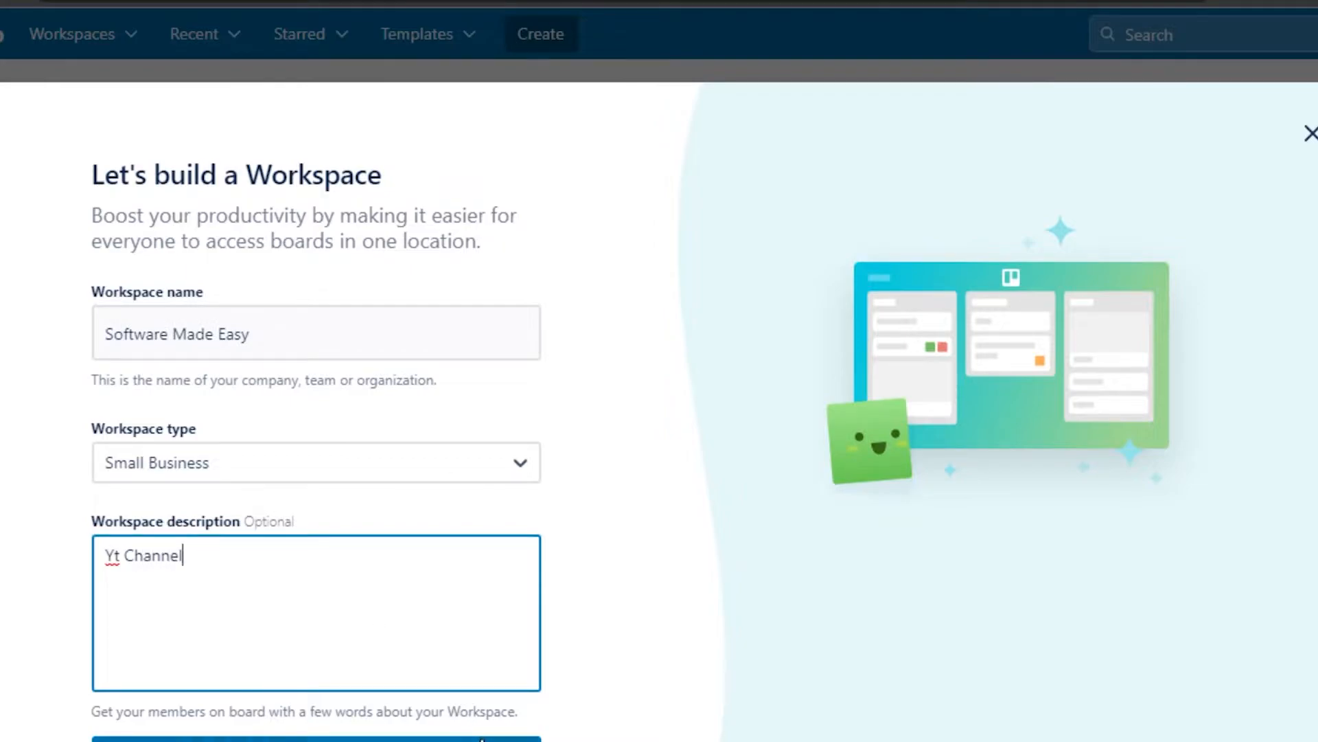
left_click(316, 738)
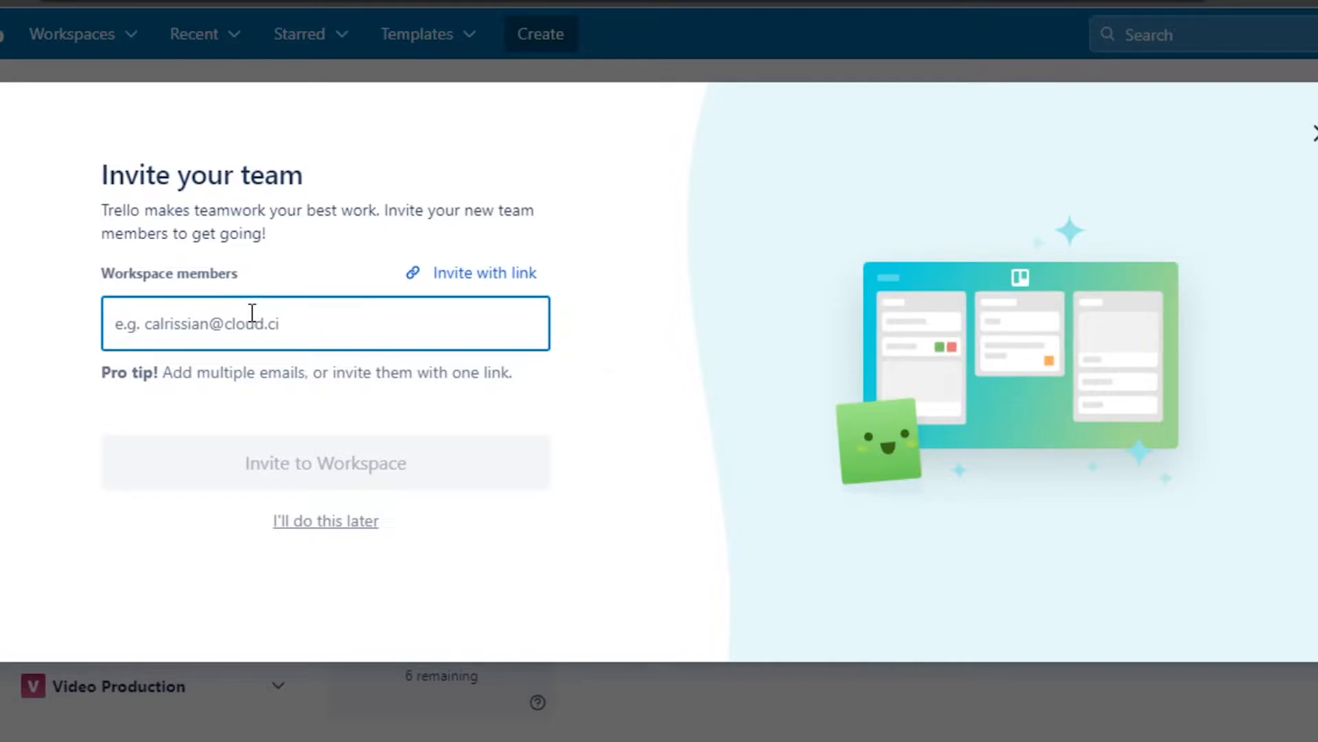
left_click(347, 520)
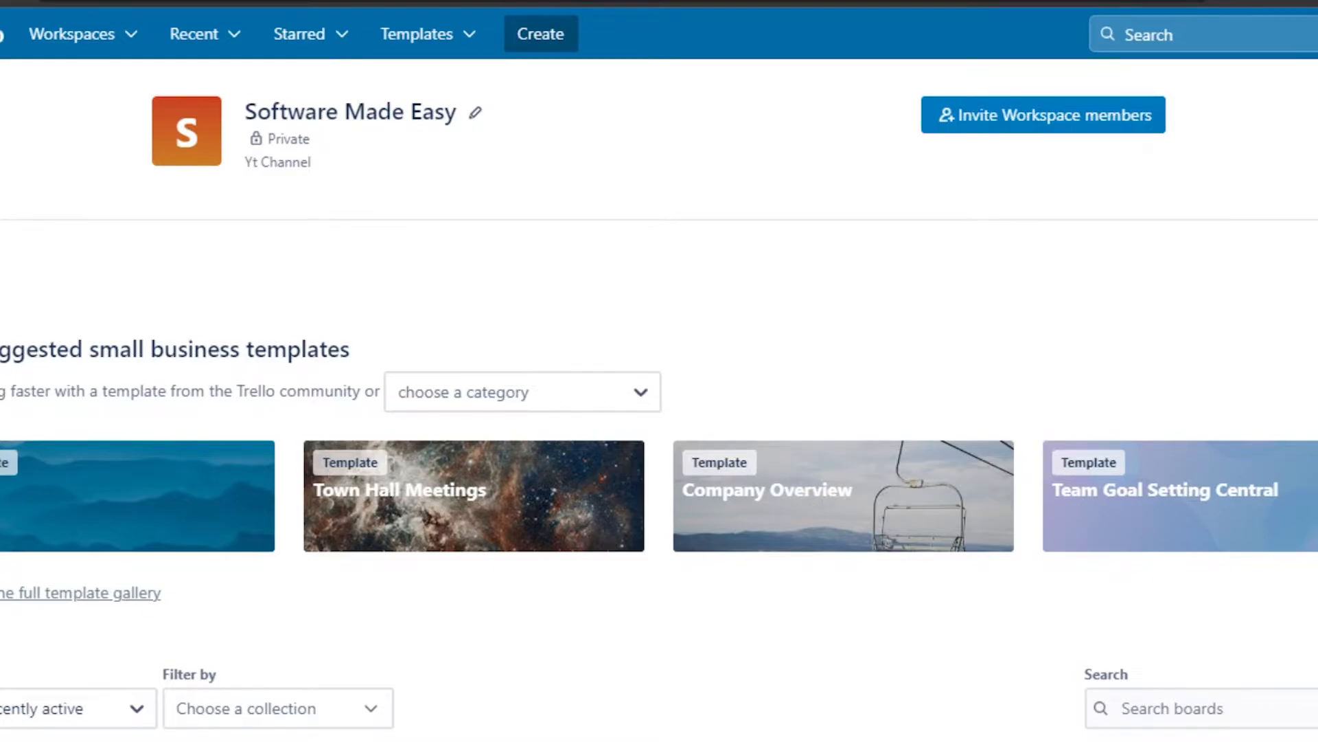
Step: Open the OKRs template from the suggested small business templates and look over its lists
scroll(659, 433, "down", 3)
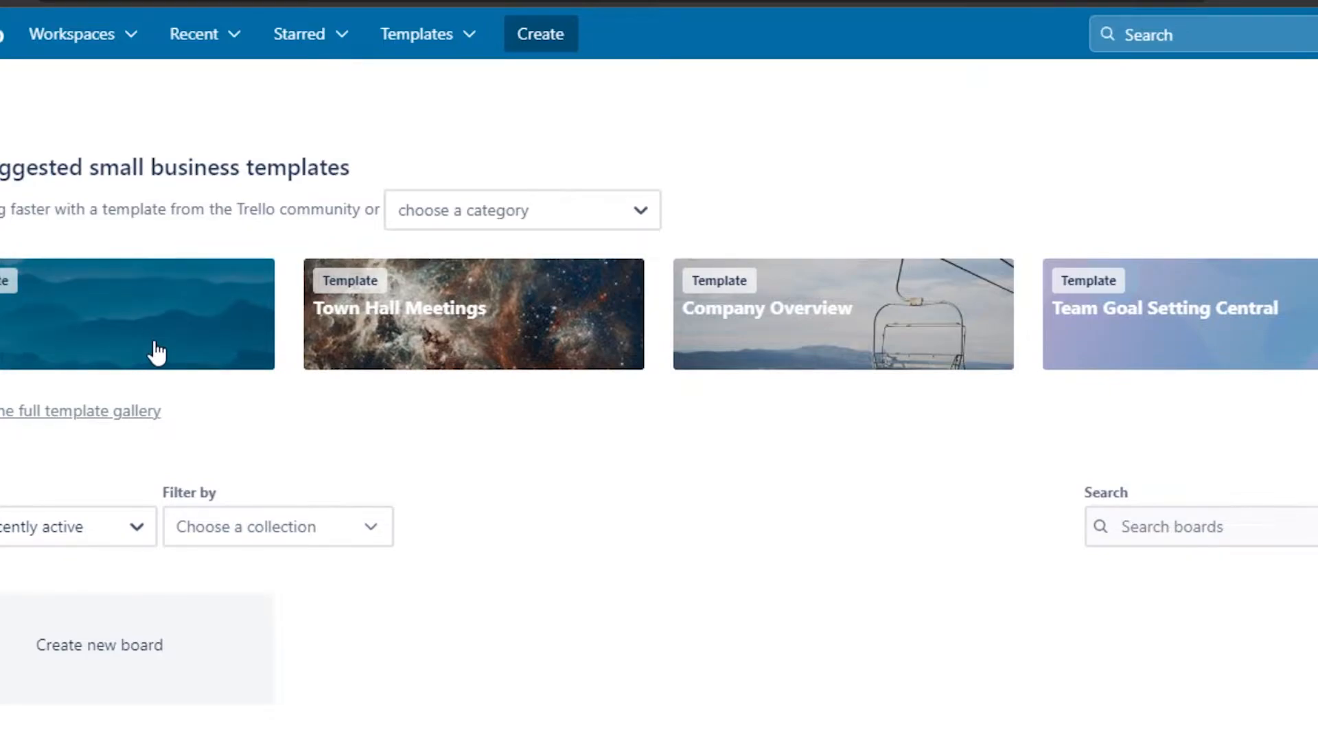
left_click(122, 333)
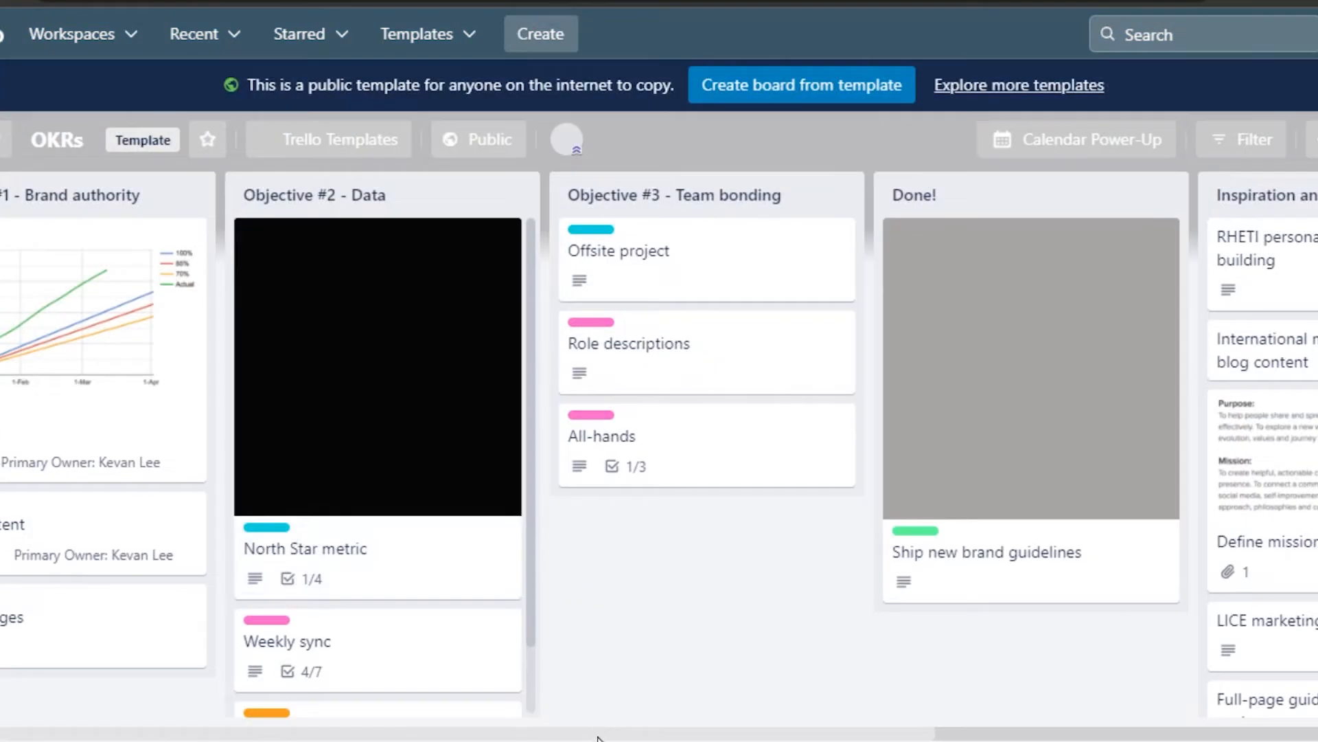
left_click_drag(858, 738, 796, 737)
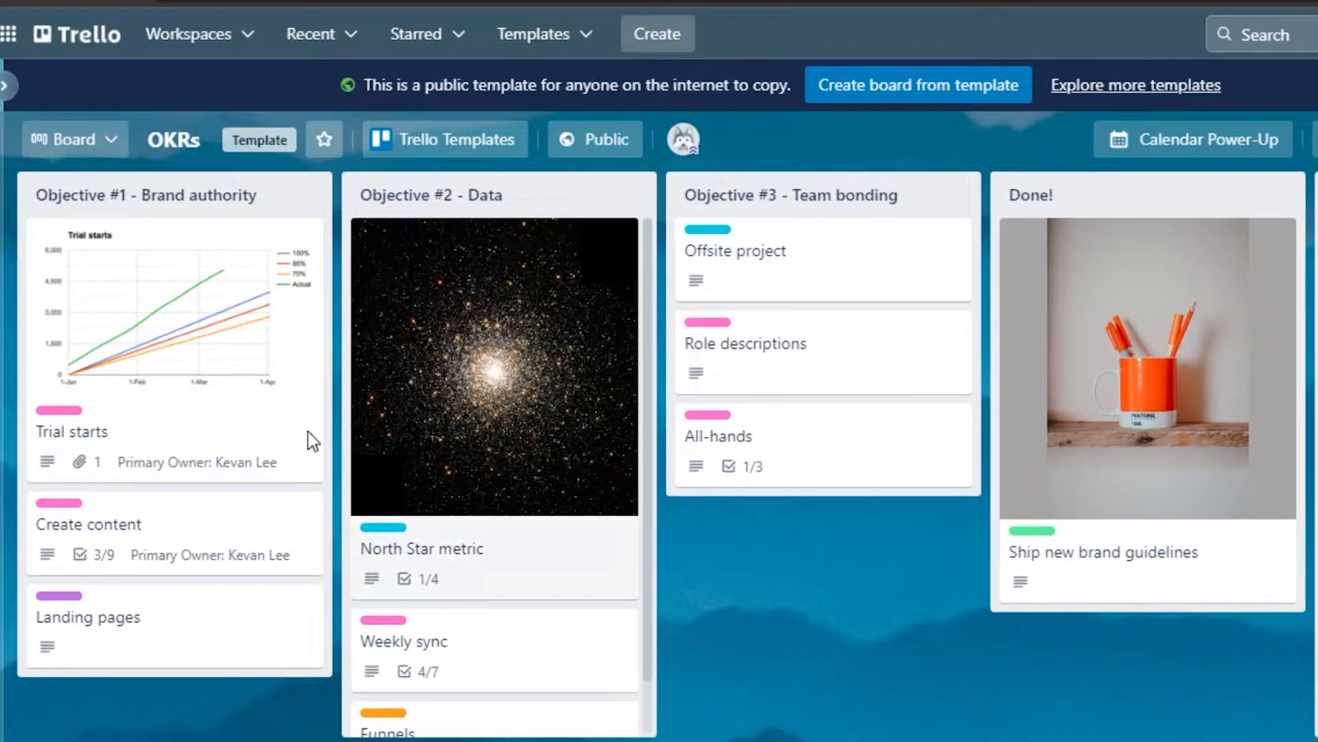
Step: Create a board from the OKRs template, titled "Videos", in the Software Made Easy workspace
left_click(930, 95)
left_click(913, 204)
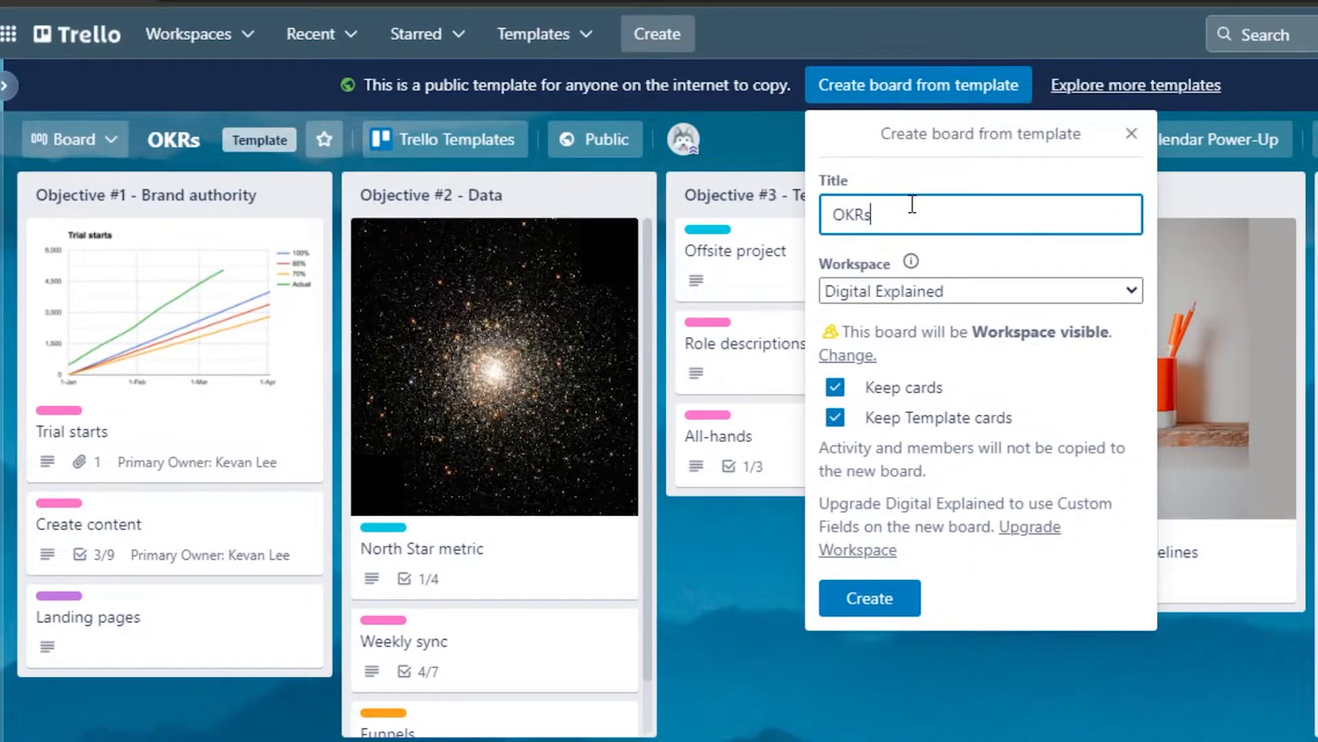
key("BackSpace")
type("Videos")
key("Return")
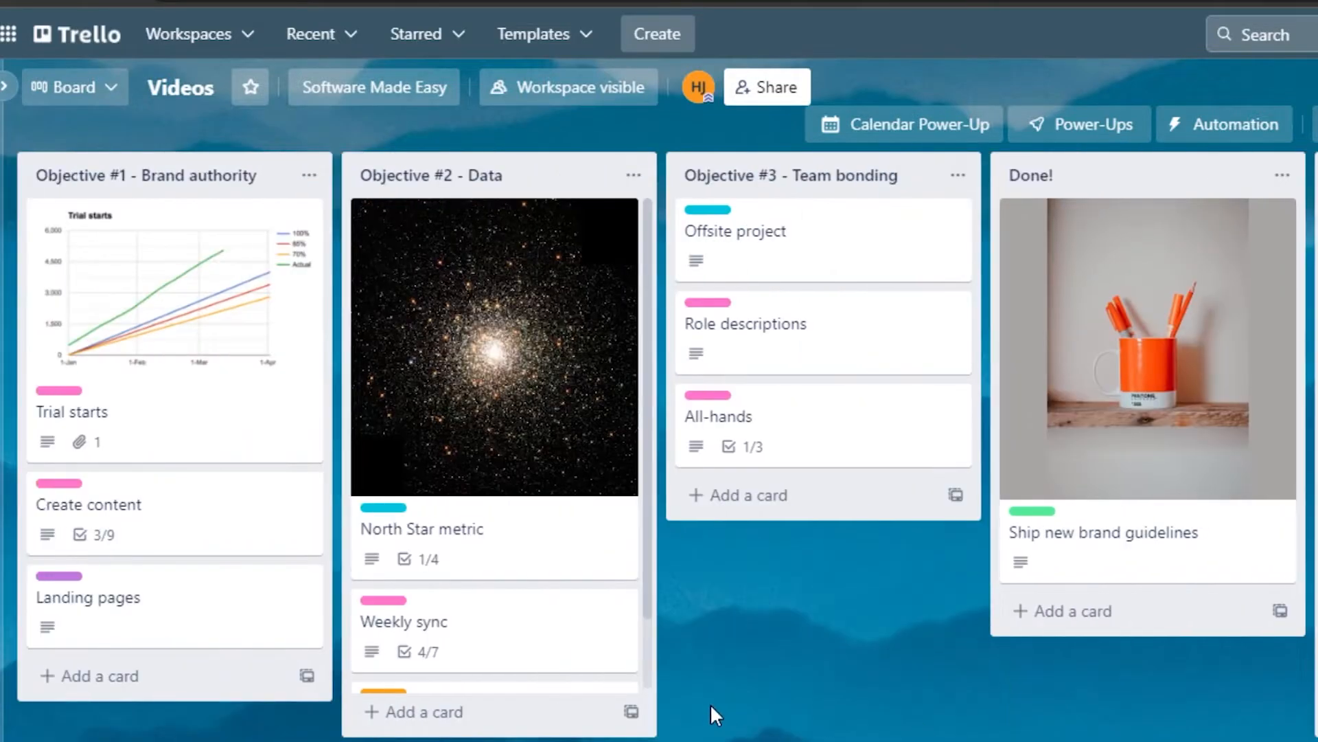
Step: Archive the "Objective #1 - Brand authority" list on the Videos board
left_click(309, 176)
left_click(339, 589)
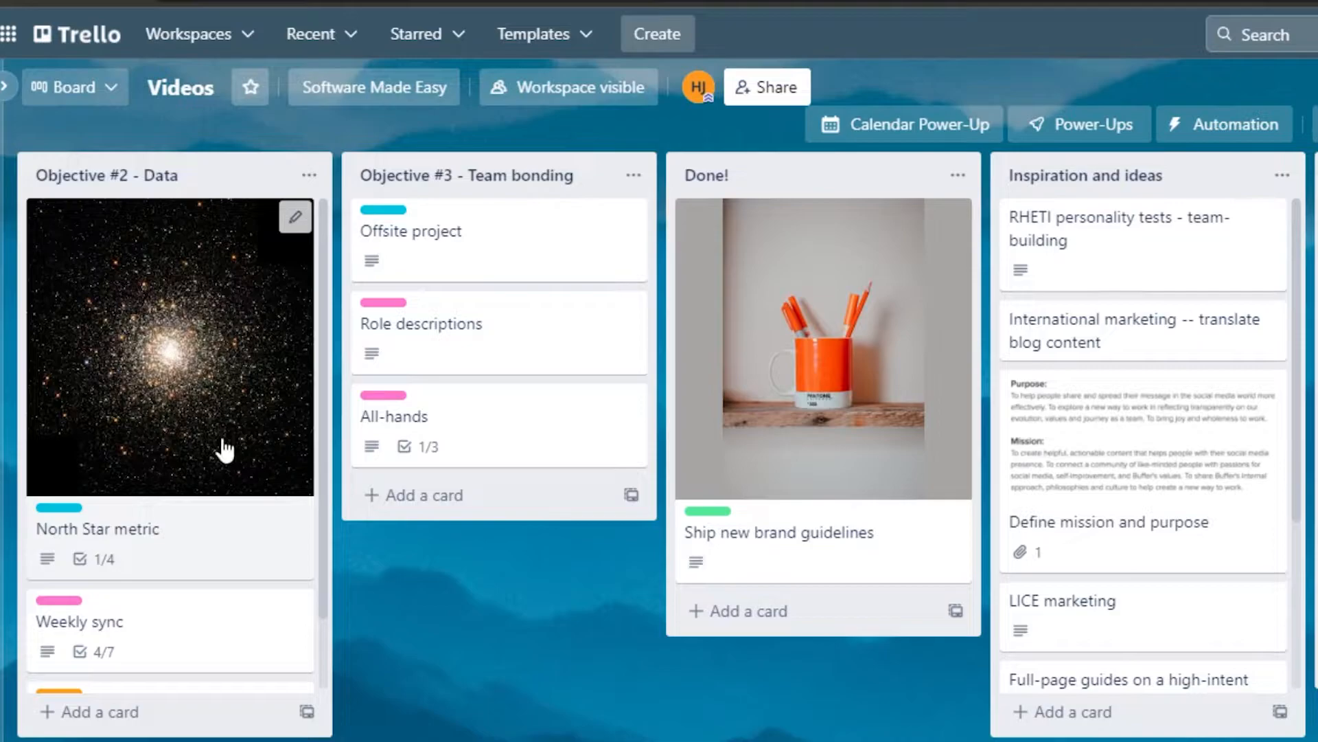
mouse_move(327, 740)
left_mouse_down()
mouse_move(523, 736)
mouse_move(327, 728)
left_mouse_up()
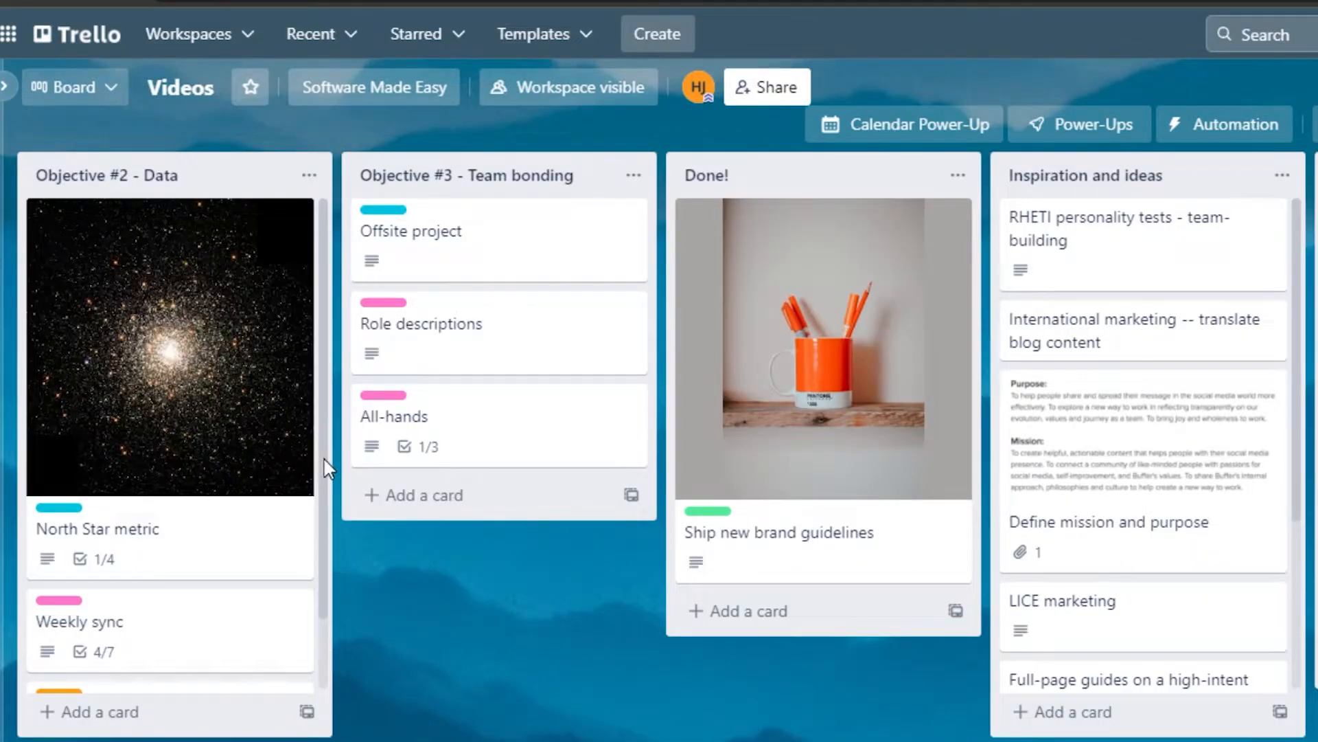
mouse_move(330, 740)
left_mouse_down()
mouse_move(508, 740)
mouse_move(330, 740)
left_mouse_up()
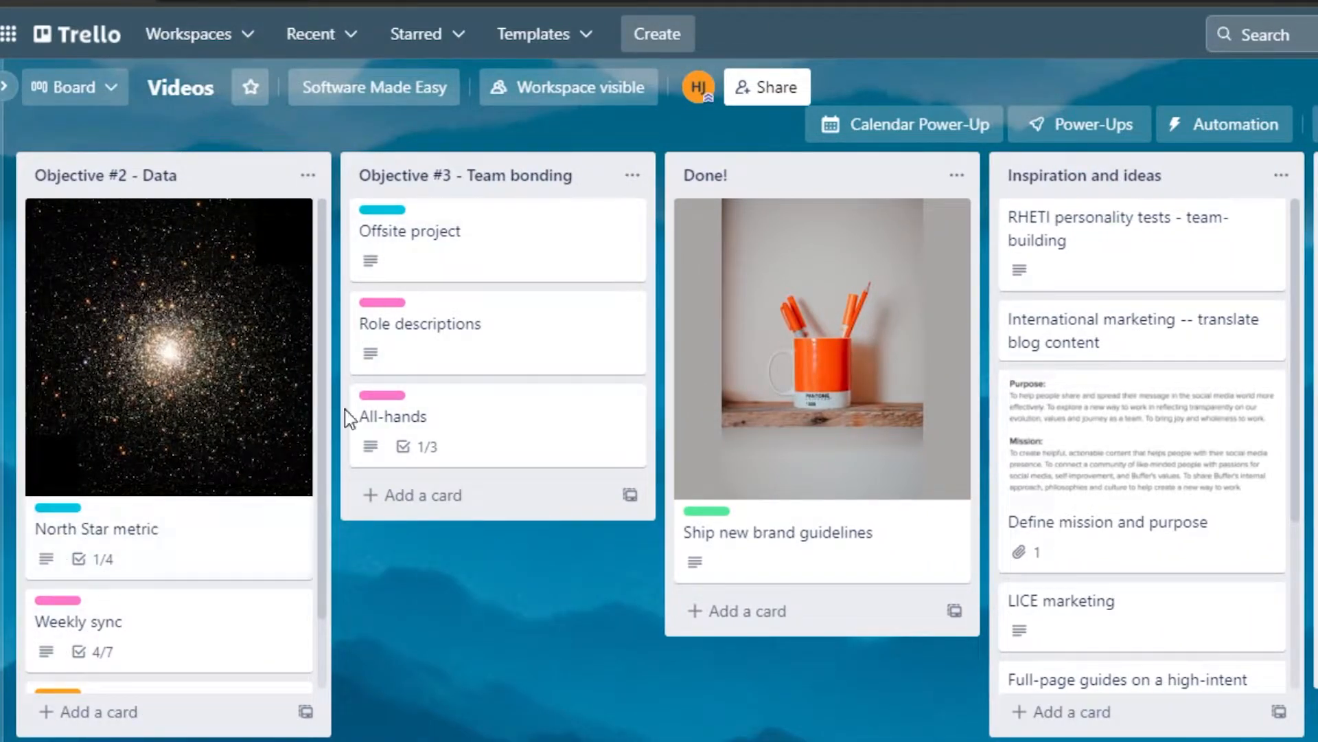
mouse_move(330, 740)
left_mouse_down()
mouse_move(591, 740)
mouse_move(329, 740)
left_mouse_up()
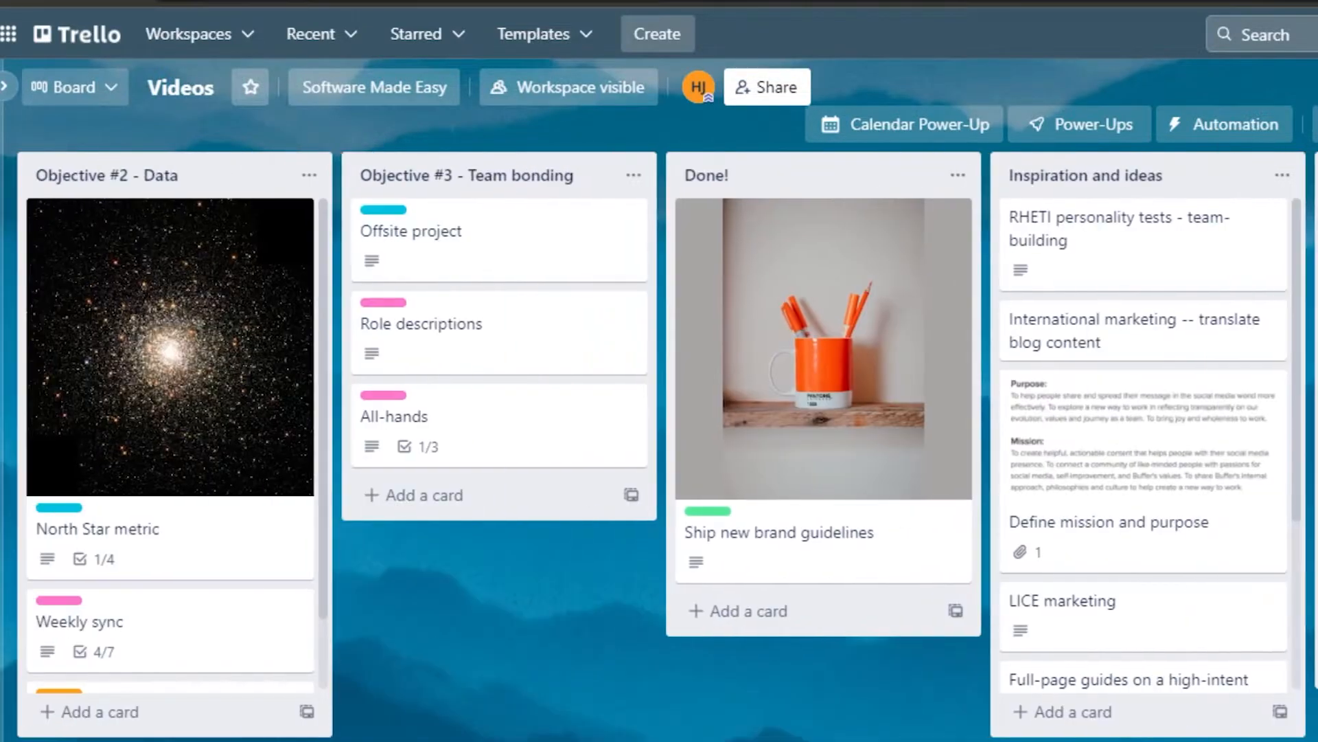
Step: Create a board from scratch titled "videos" in the Software Made Easy workspace, with workspace visibility and a plain green background
left_click(661, 43)
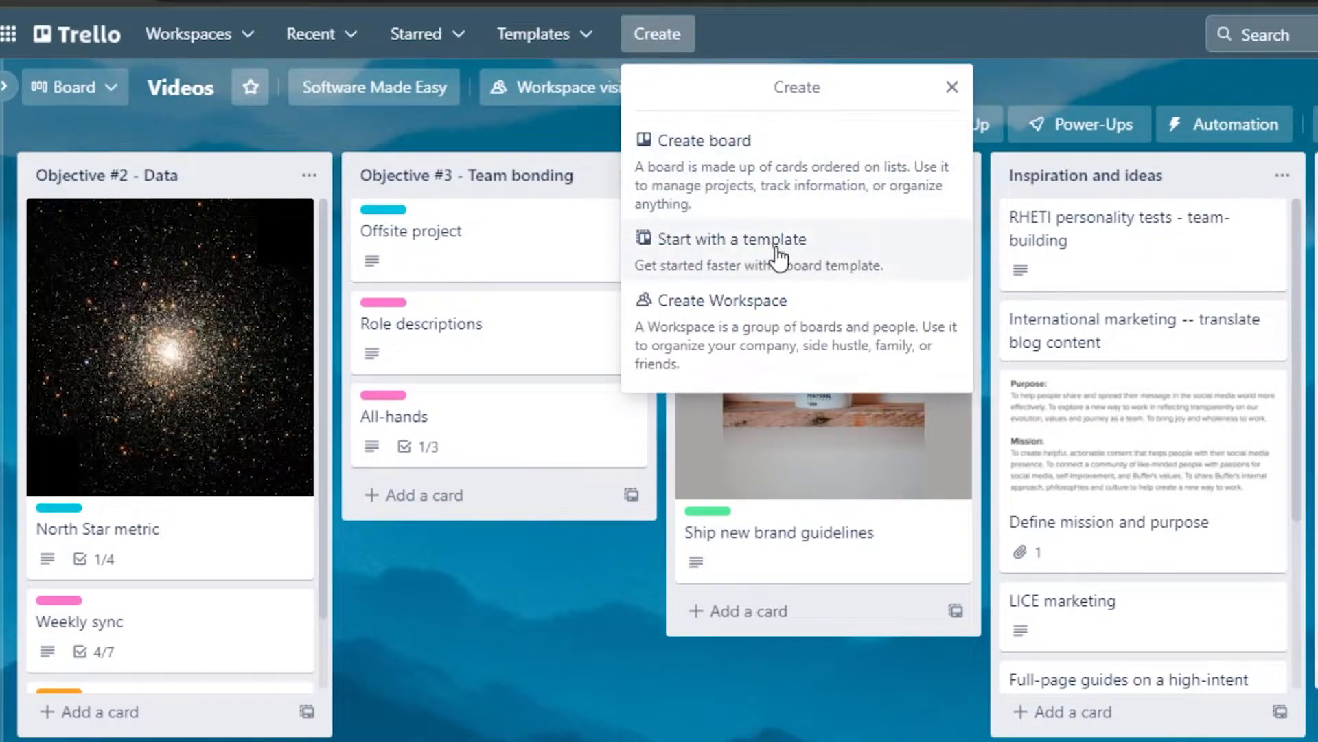
left_click(706, 137)
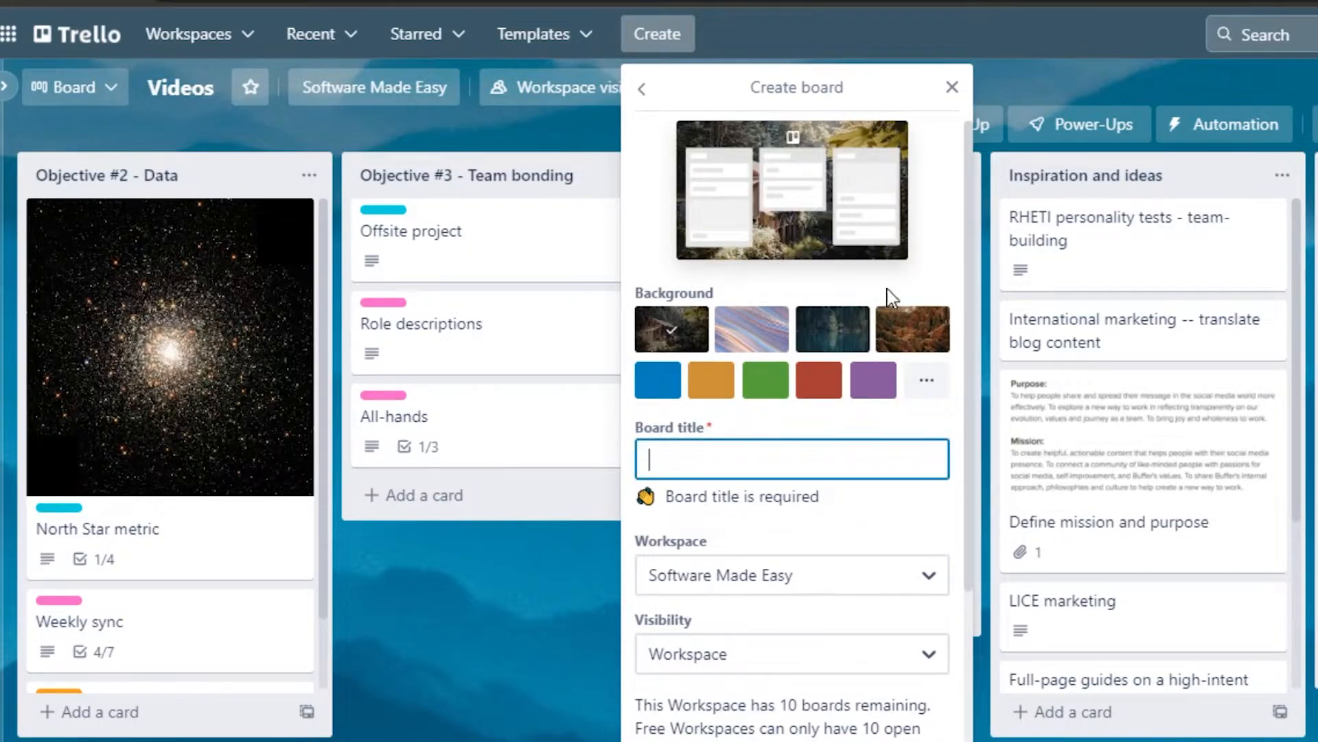
left_click(668, 469)
type("V")
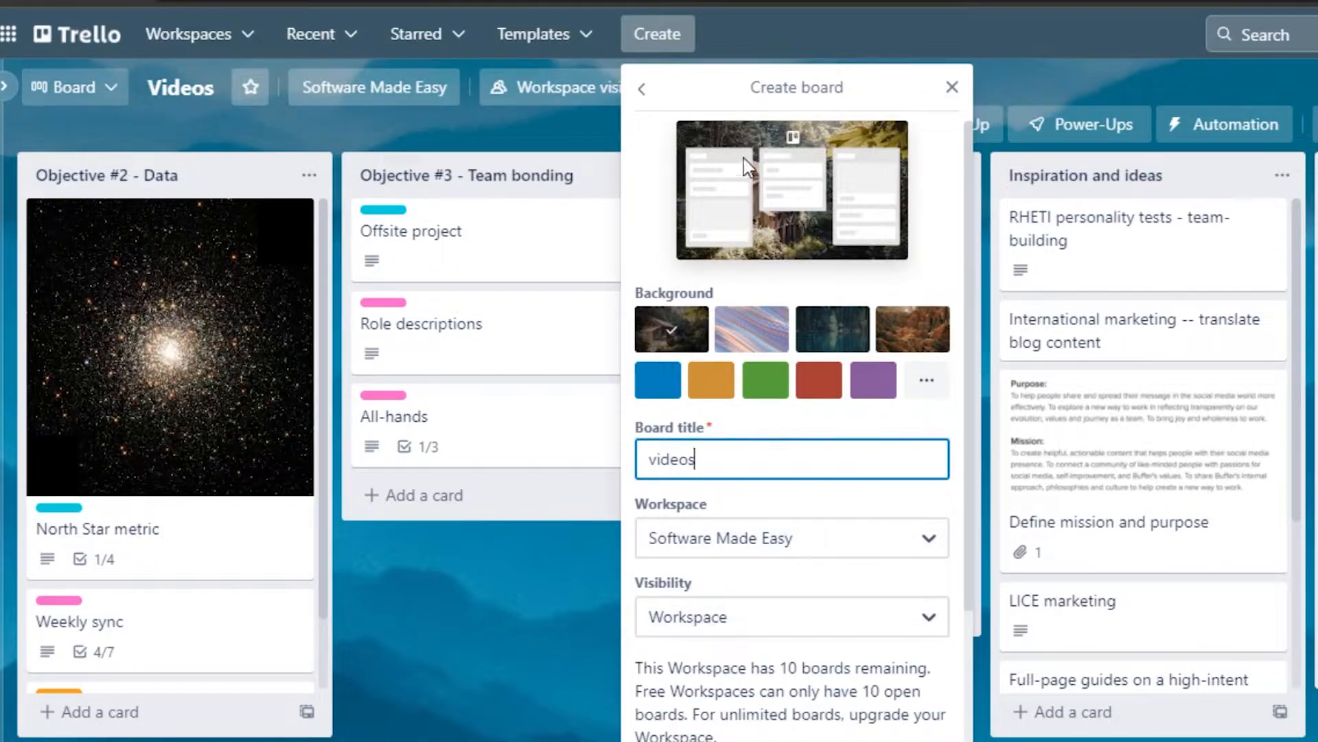
left_click(899, 328)
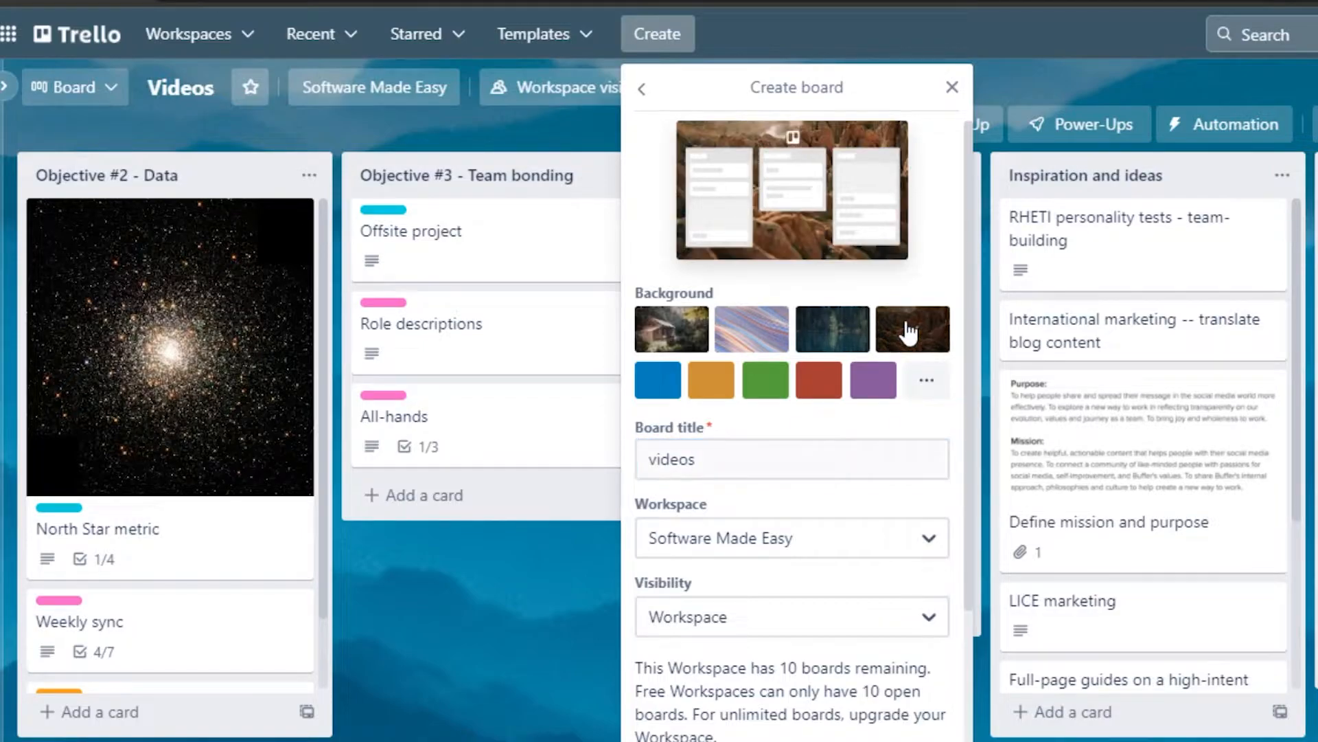
left_click(755, 342)
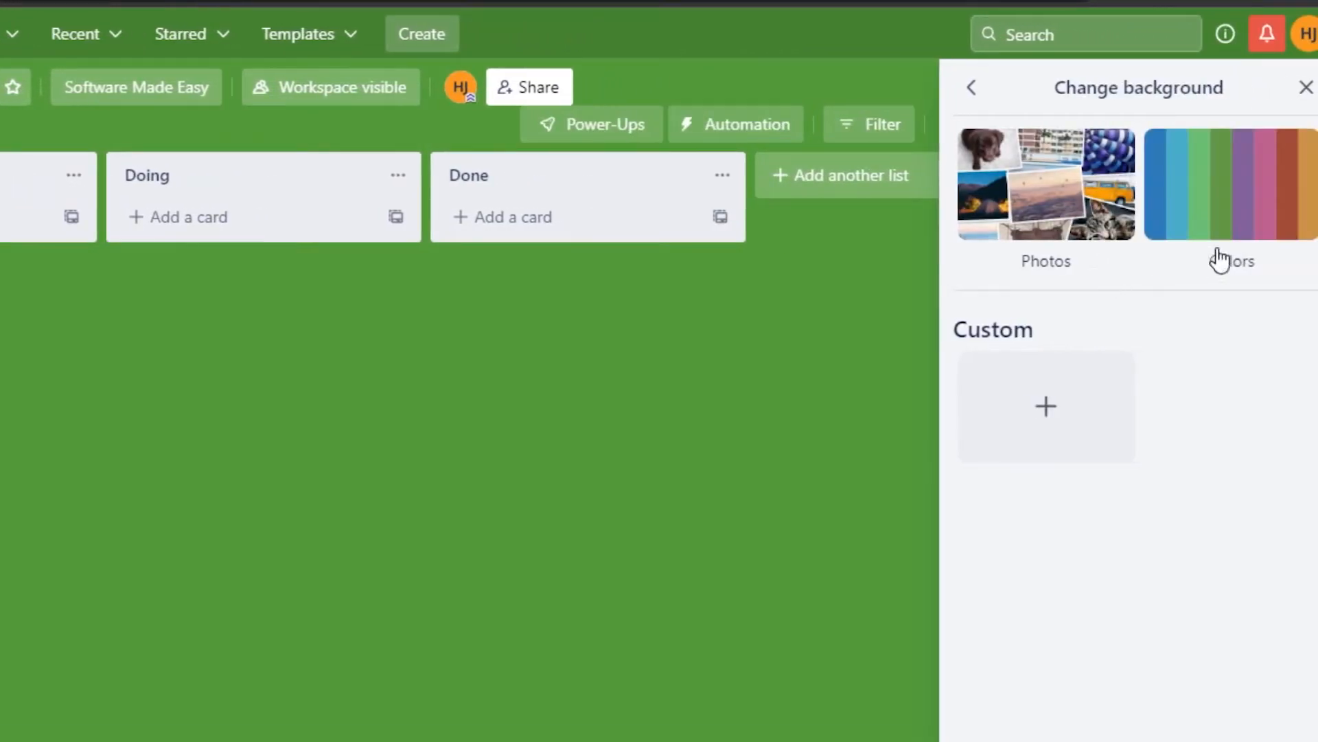
Step: Change the videos board's background to the solid purple color and close the background settings
left_click(1222, 208)
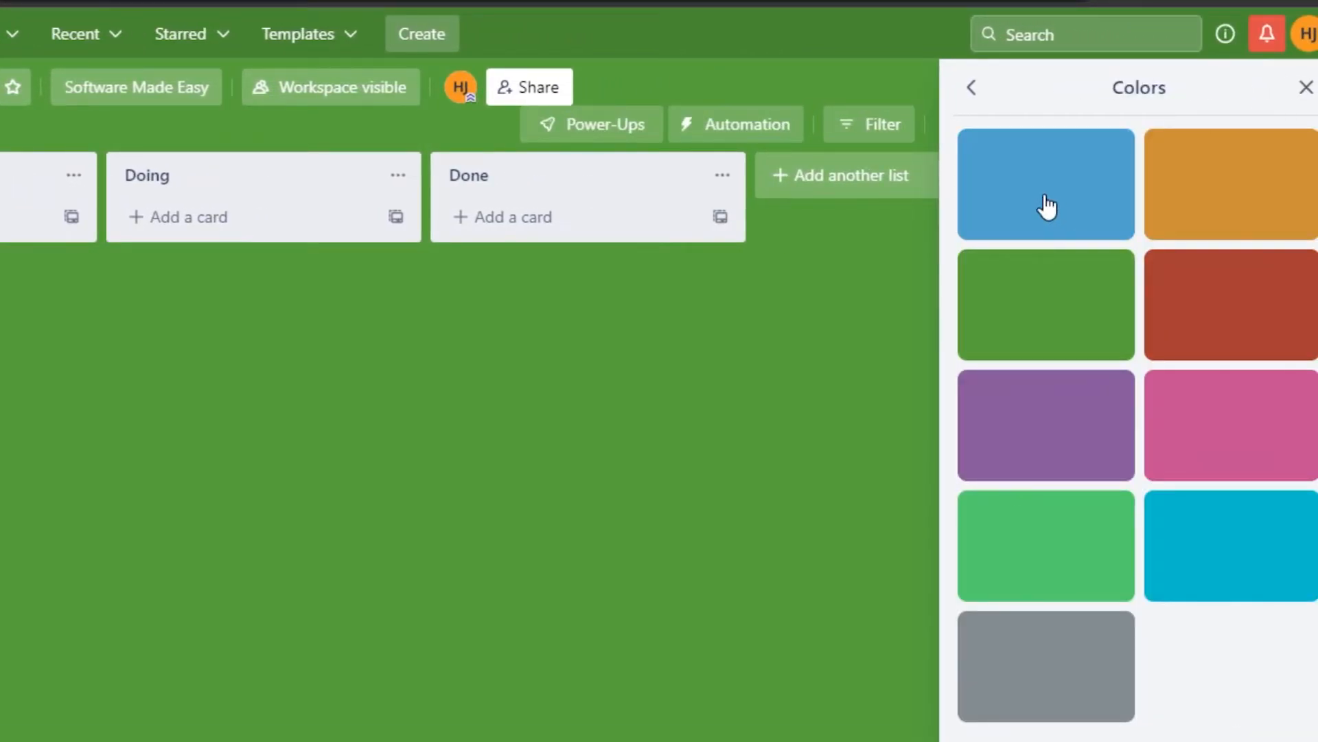
left_click(1015, 417)
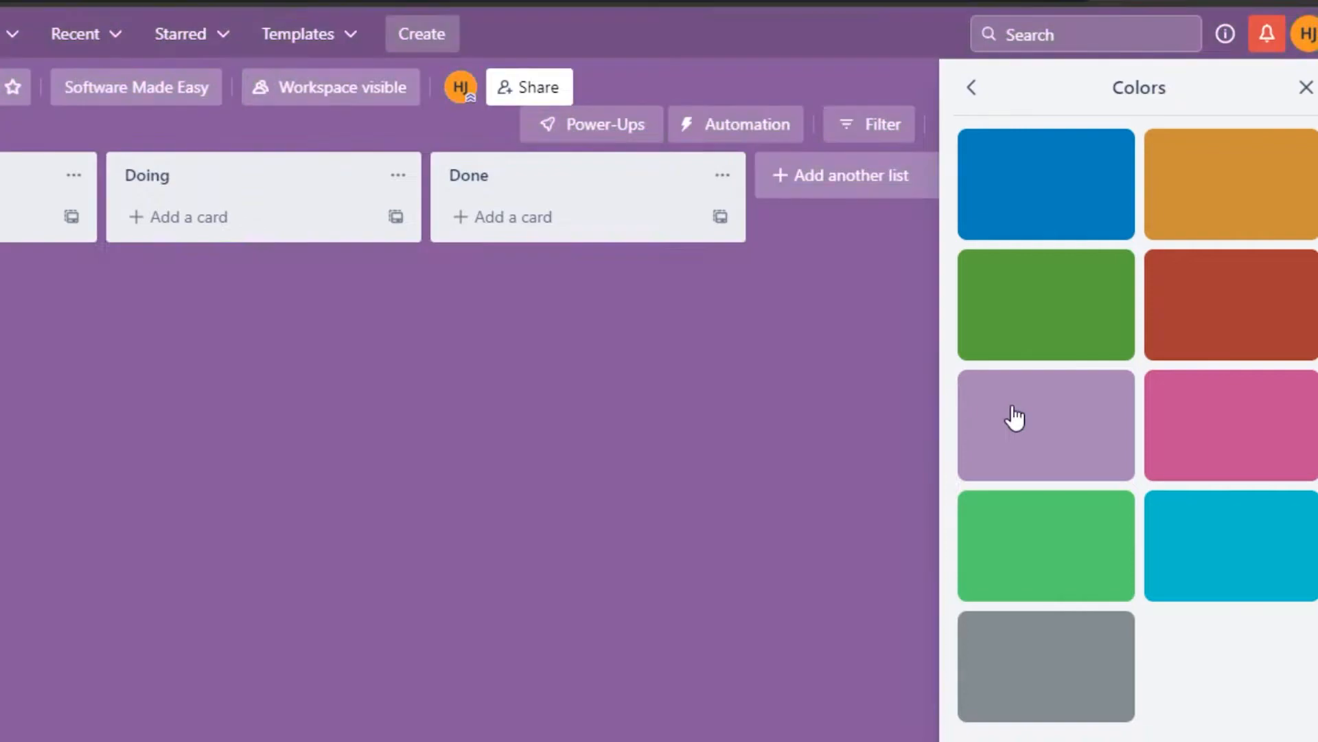
left_click(970, 88)
left_click(971, 88)
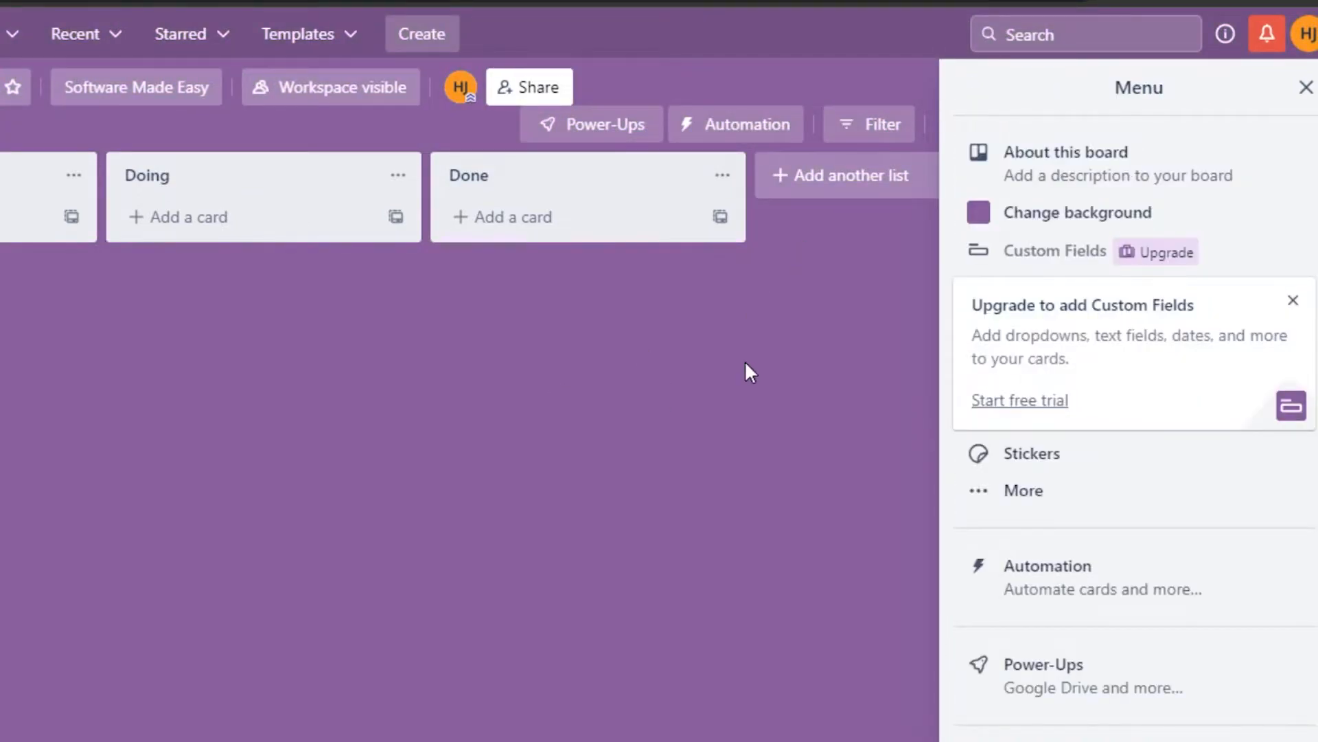
left_click(1307, 87)
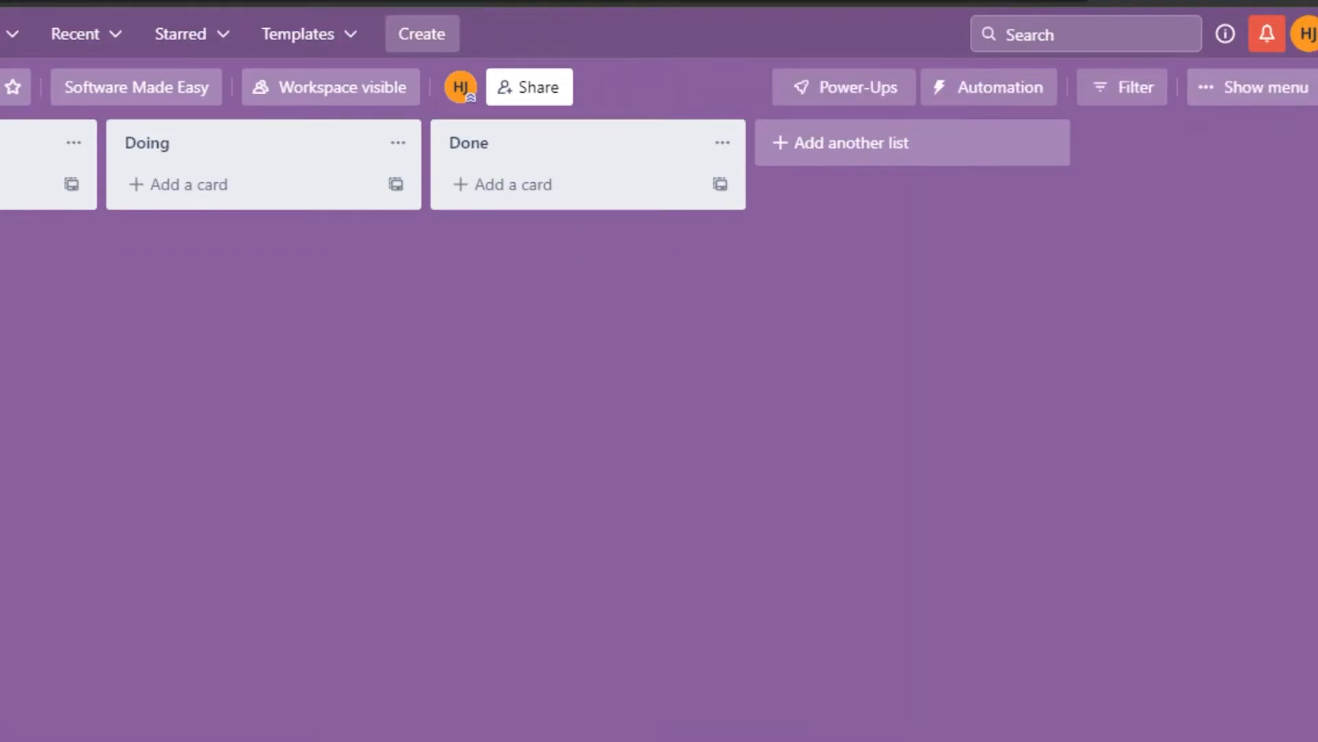
Step: Rename the "Doing" list as "in progress" and the "Done" list as "completed"
left_click(186, 142)
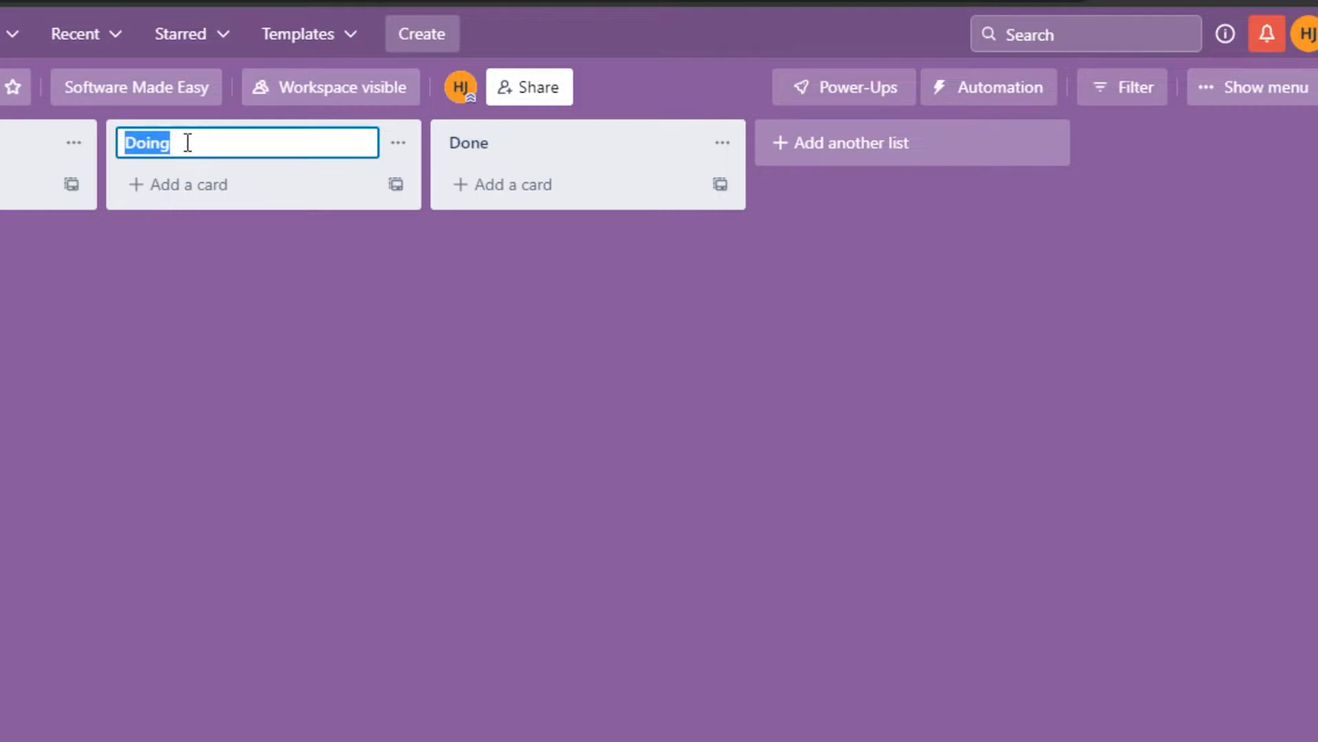
key("BackSpace")
type("in progress")
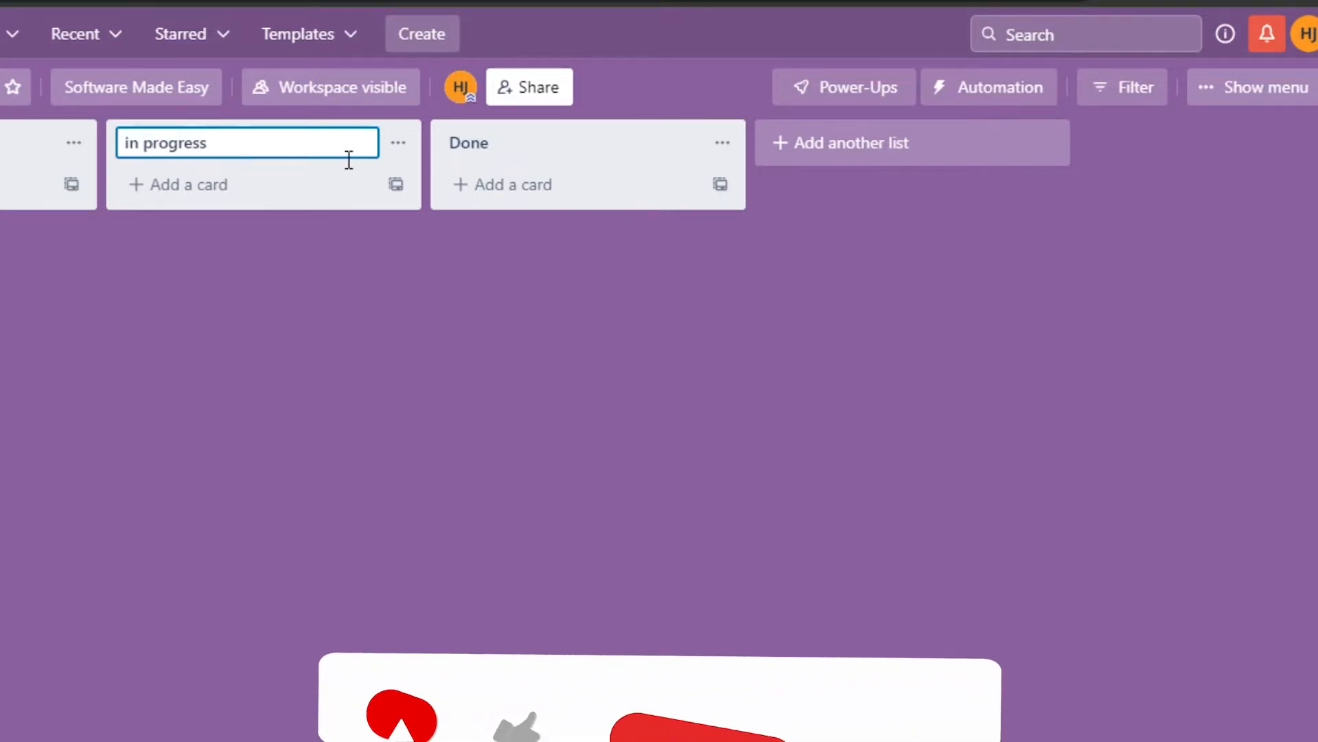
left_click(504, 142)
type("completed")
Step: Add two more lists to the videos board, titled "error" and "uploaded"
left_click(865, 147)
type("error")
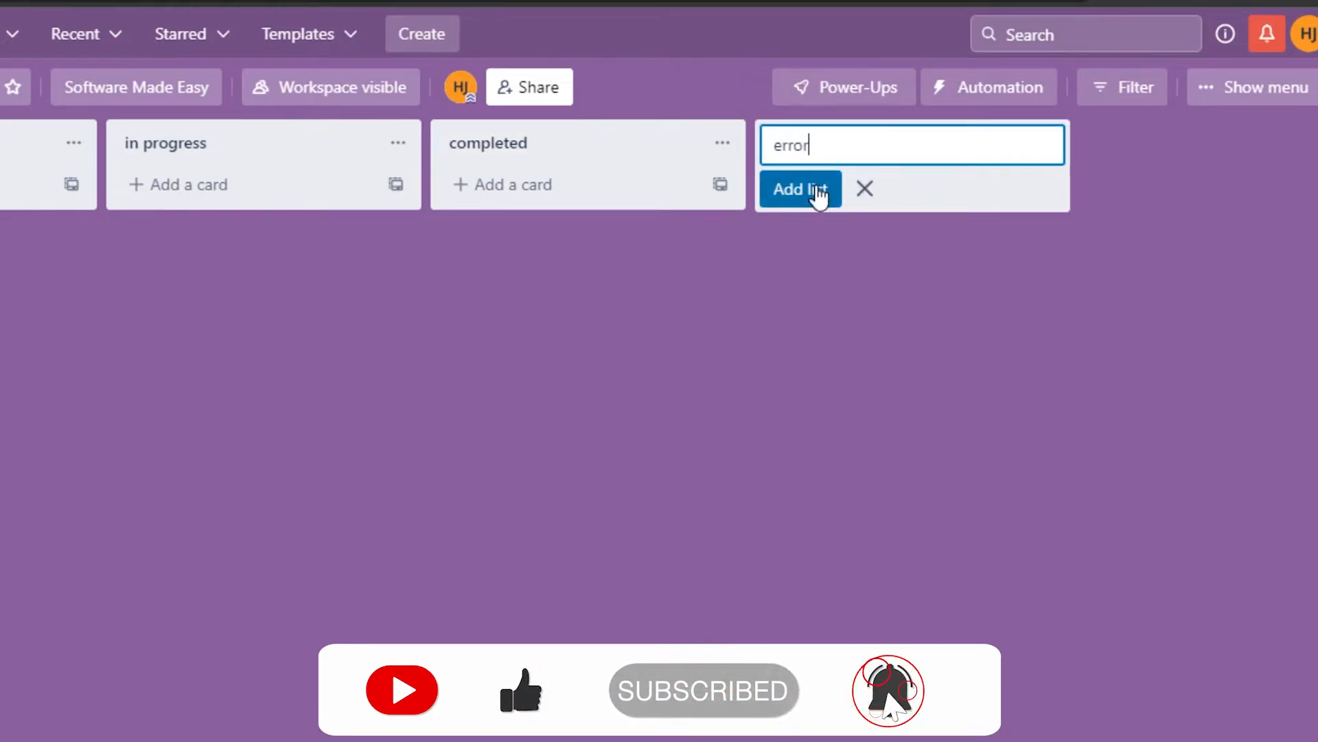
left_click(815, 193)
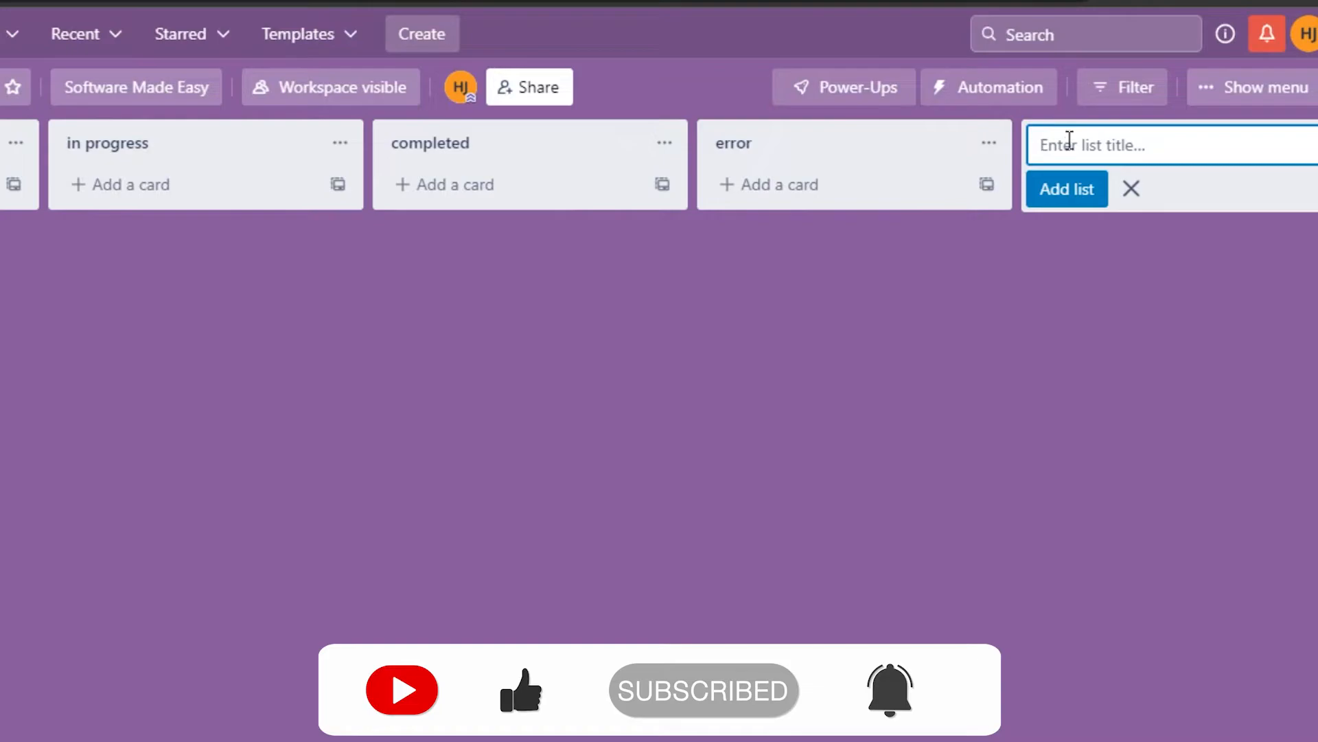
type("uploaded")
left_click(1016, 323)
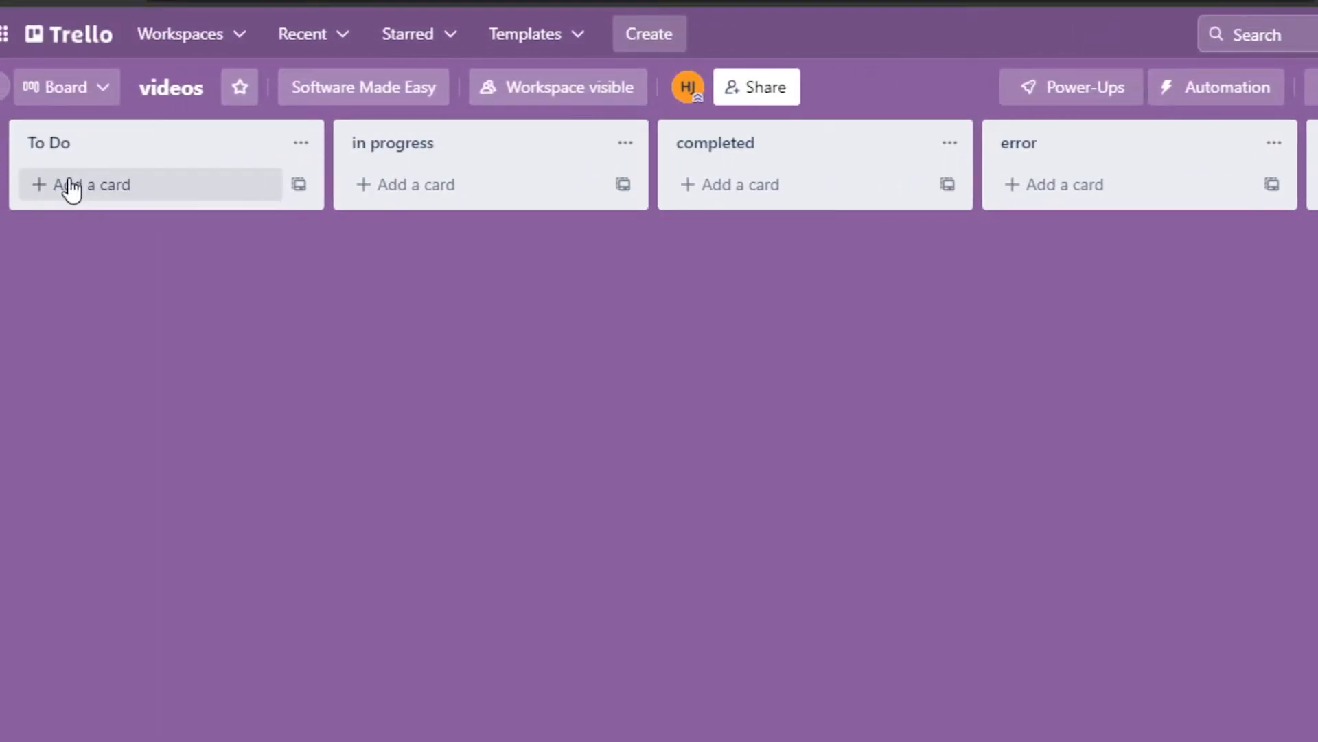
Step: Add a card titled "task 1" to the To Do list
left_click(134, 198)
type("task 1")
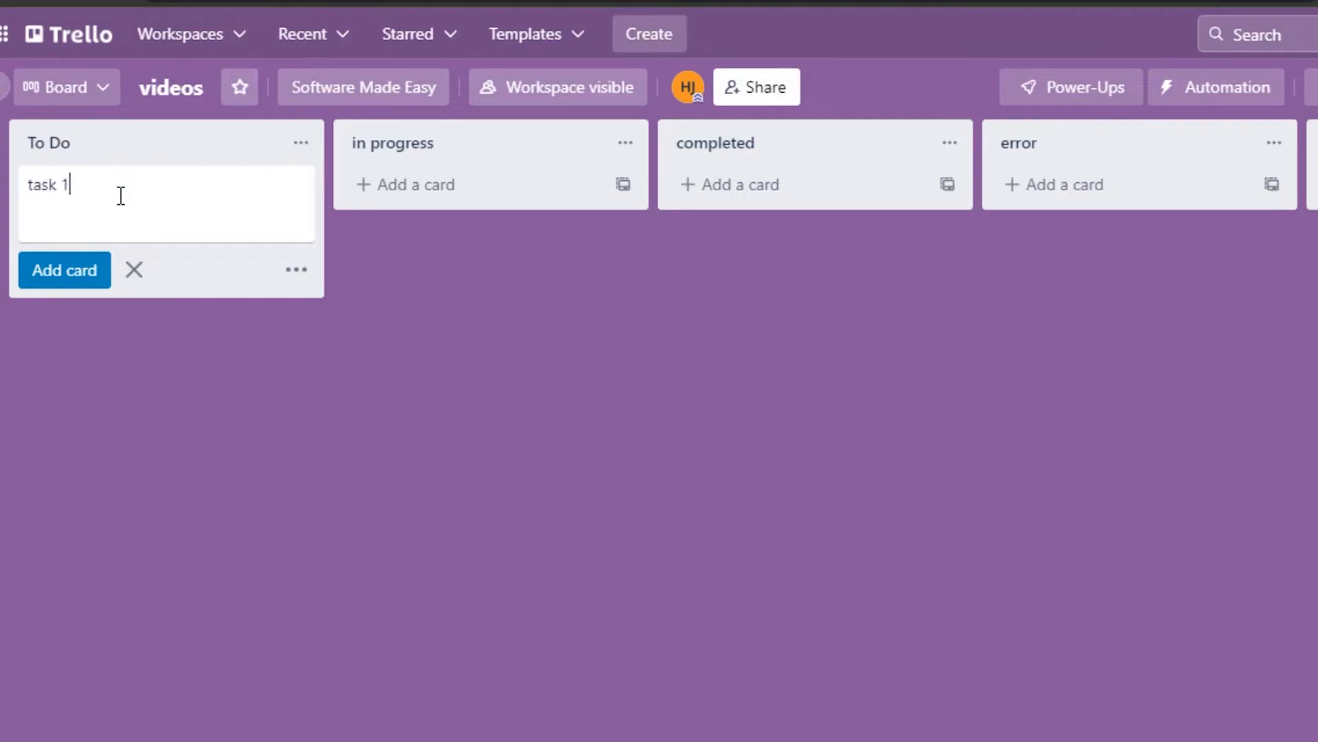
left_click(78, 278)
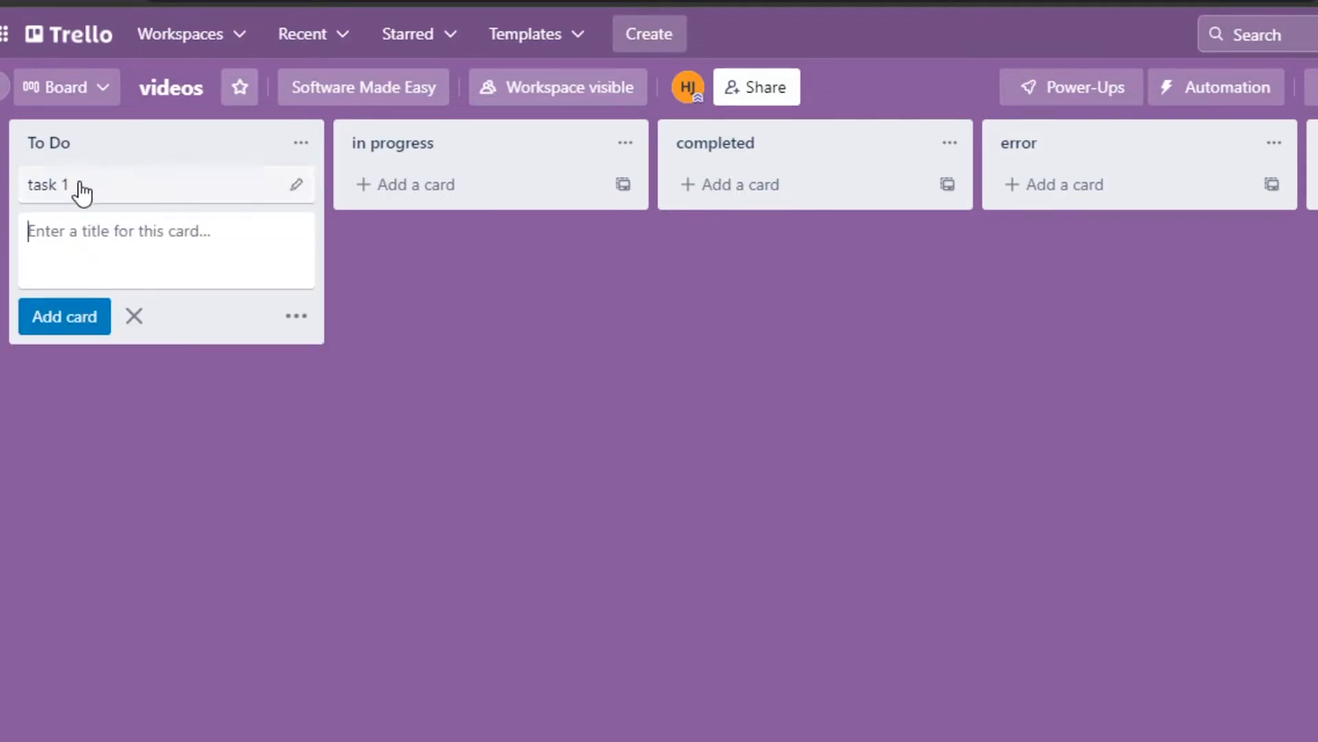
Step: Open the task 1 card, look at the members available for it, and give the card the yellow label
left_click(104, 188)
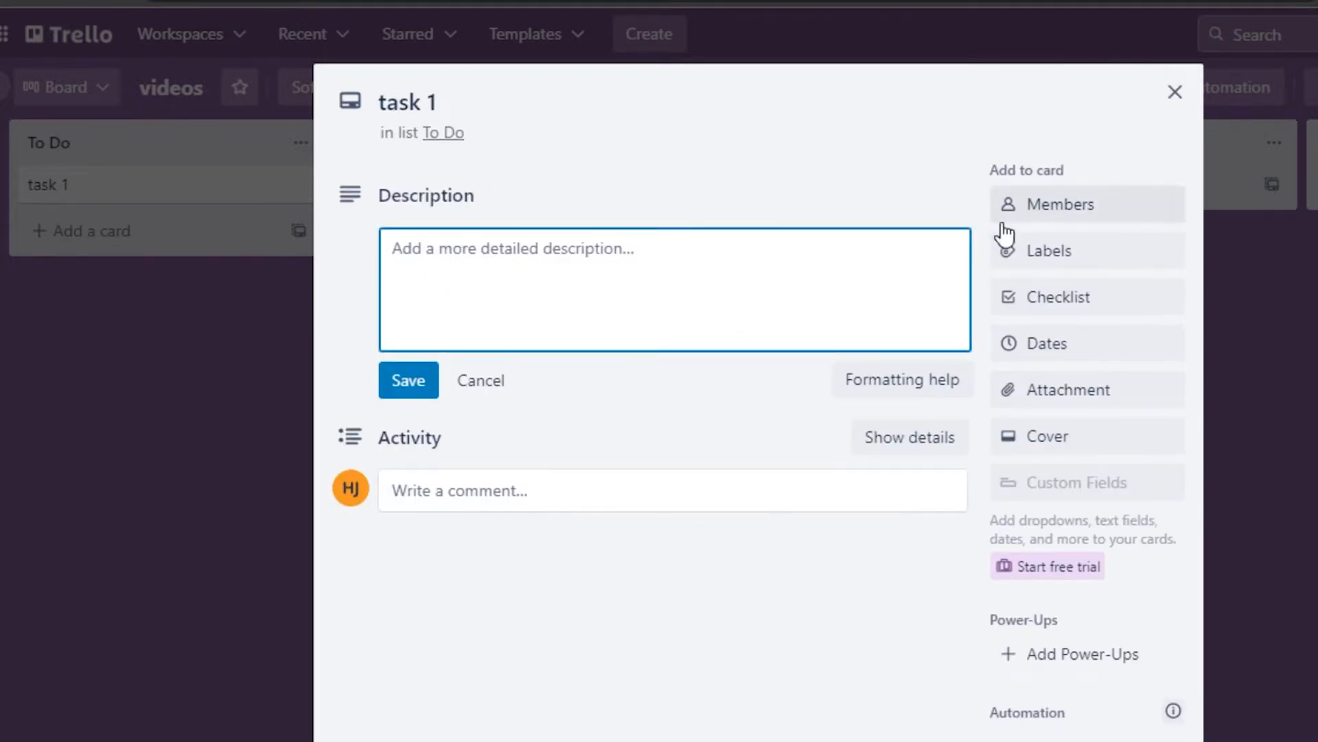
left_click(1036, 216)
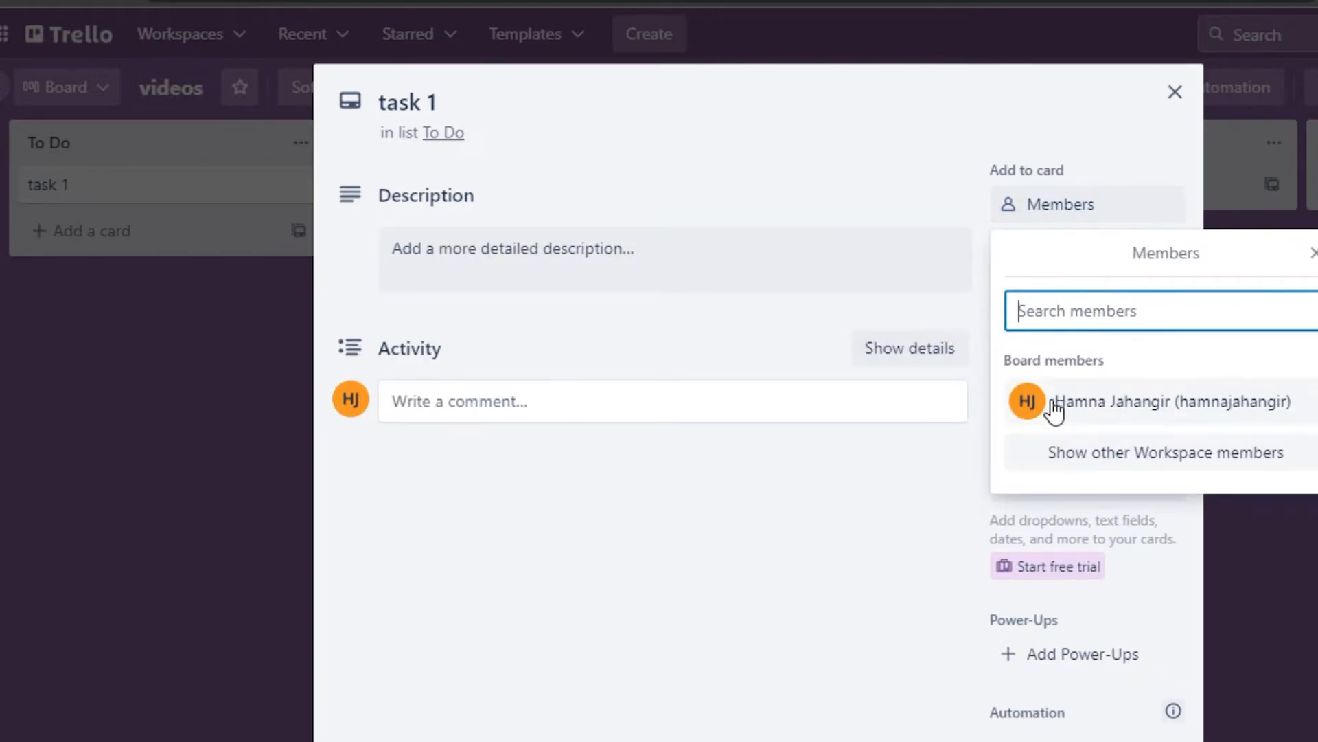
left_click(829, 577)
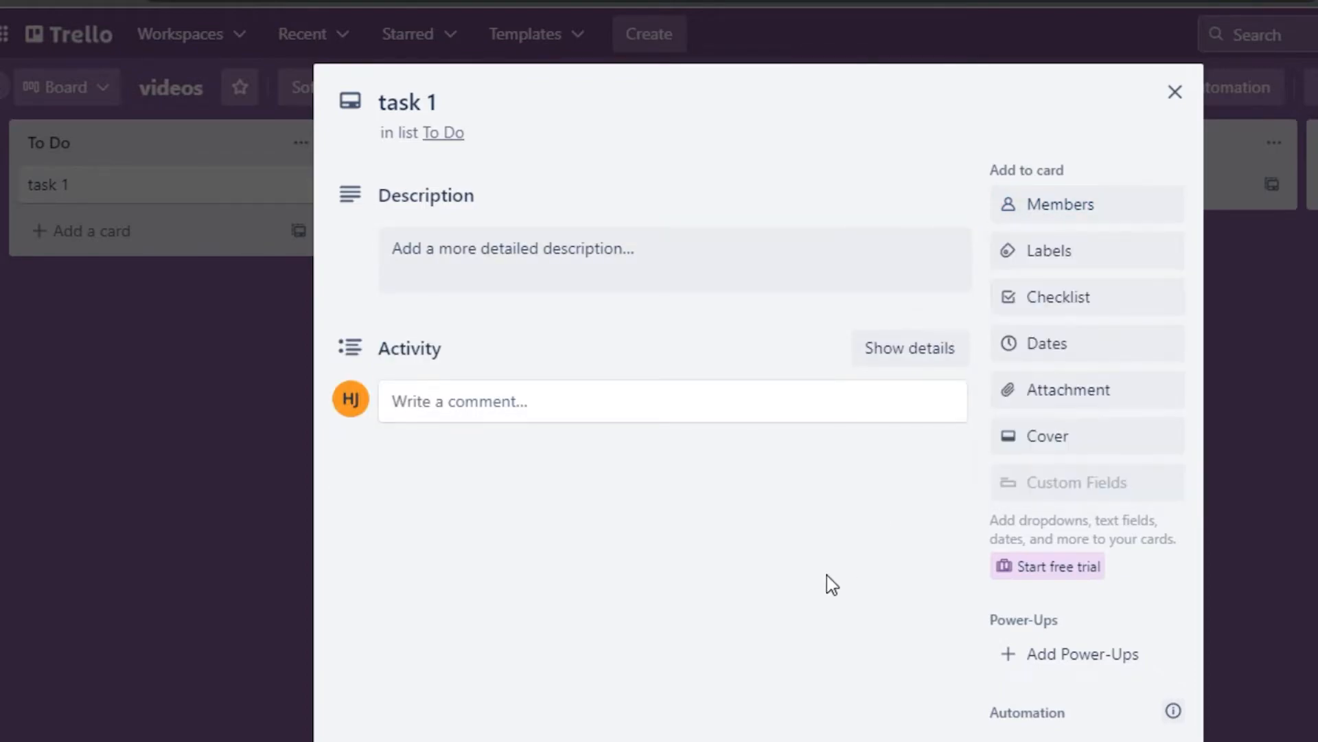
left_click(1060, 252)
left_click(1060, 271)
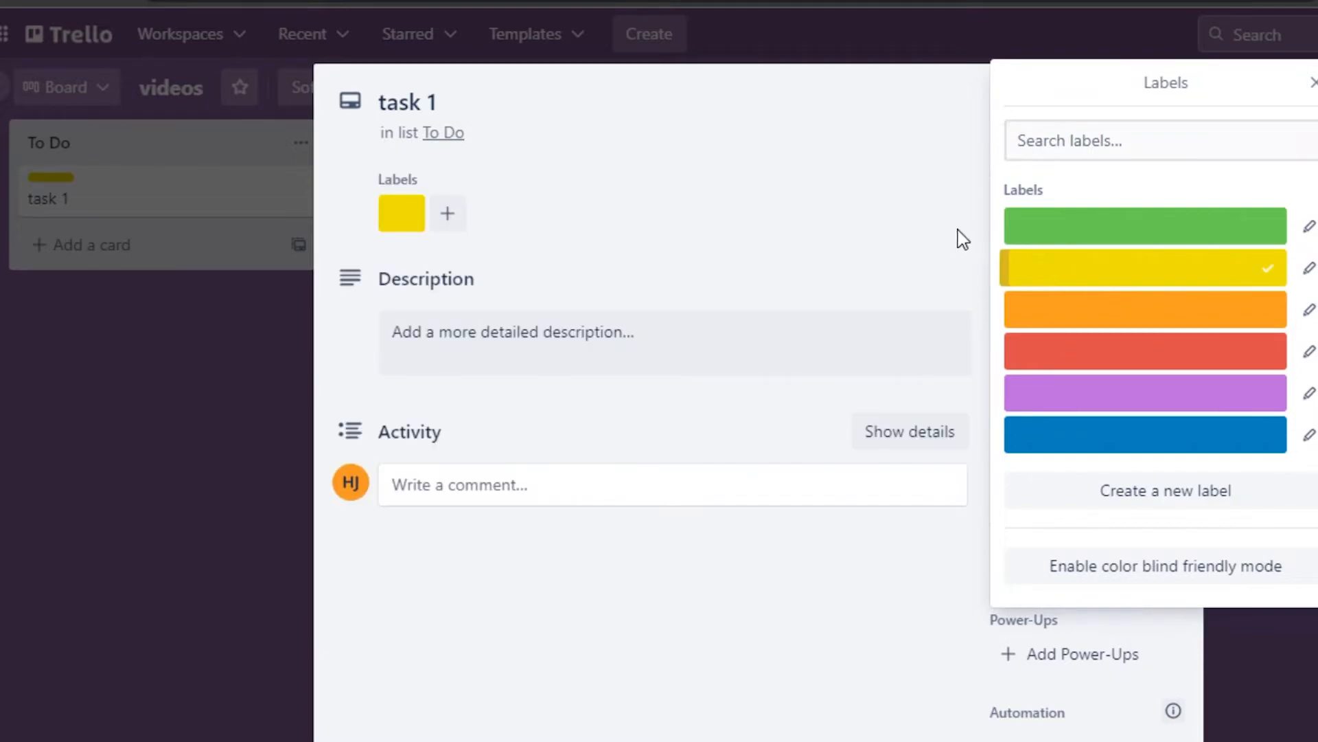
left_click(1312, 84)
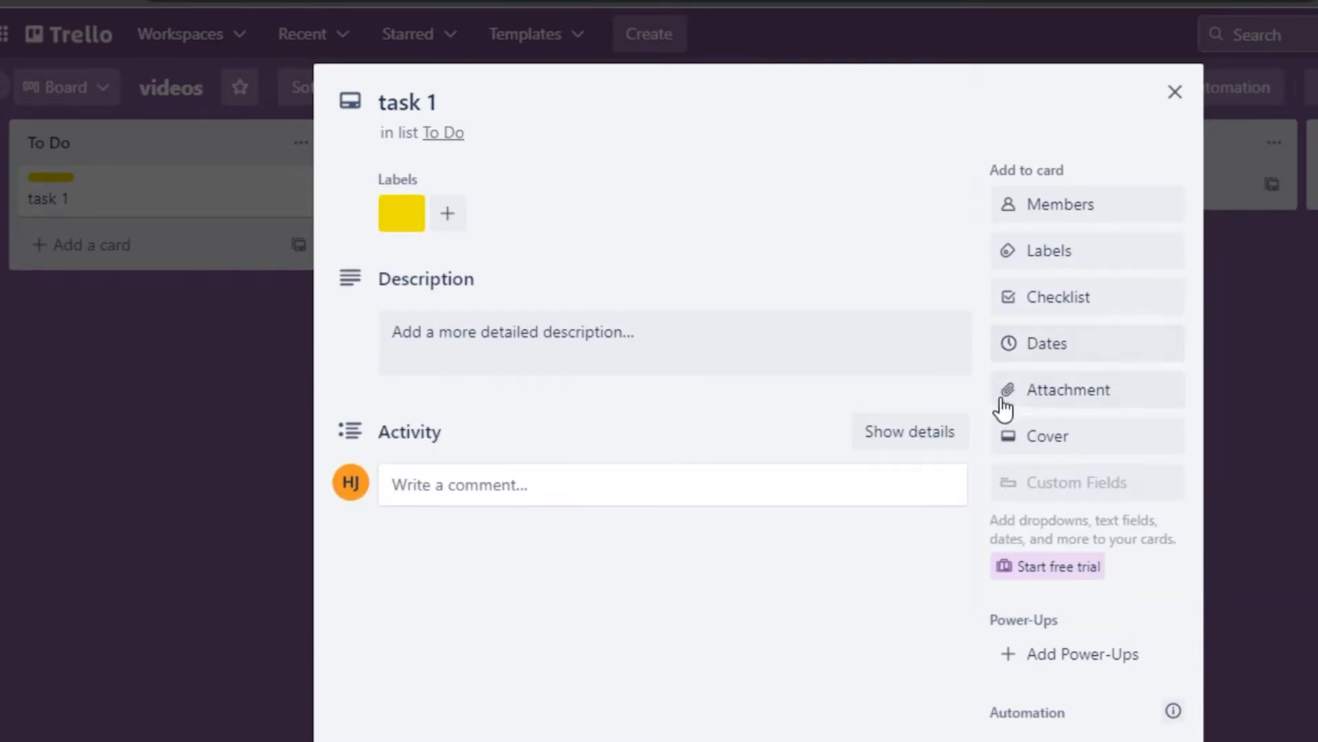
Step: Try picking August 22, 2022 as the task 1 card's due date, and leave the date selection without saving
left_click(1035, 359)
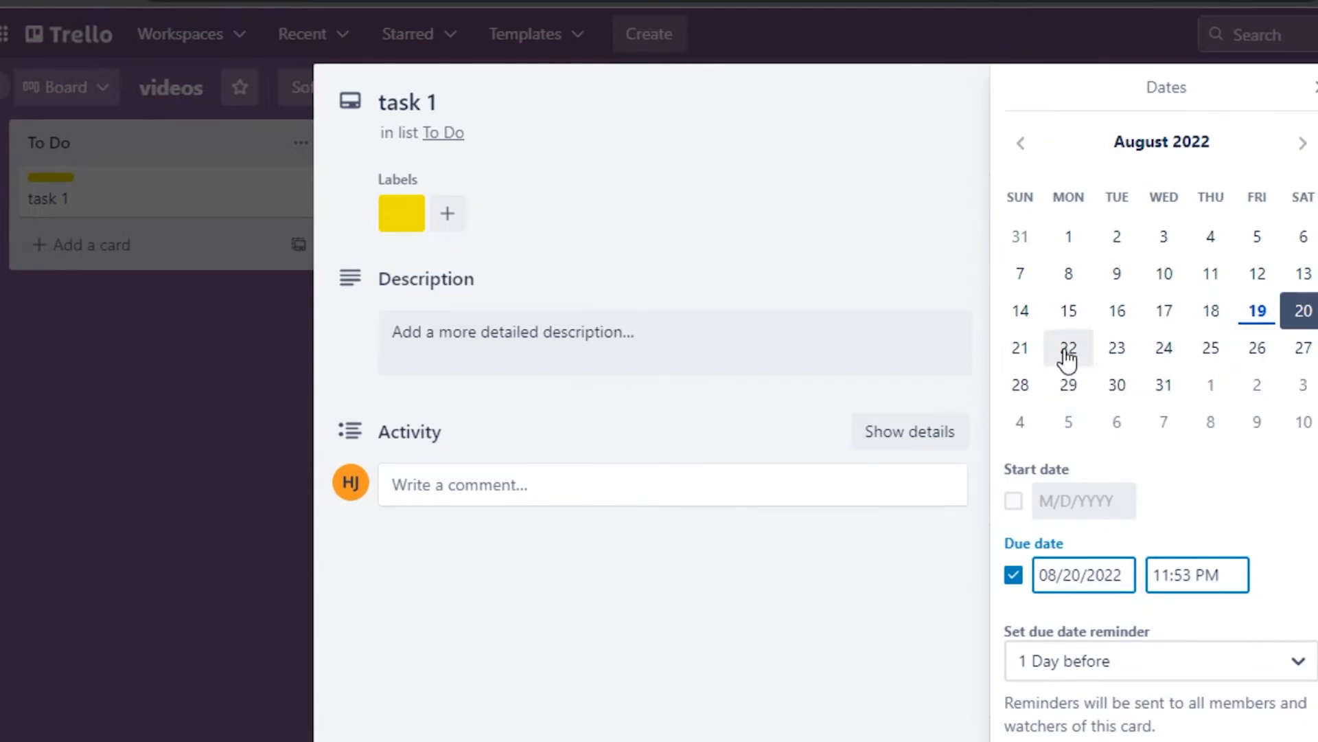
left_click(1068, 351)
left_click(662, 644)
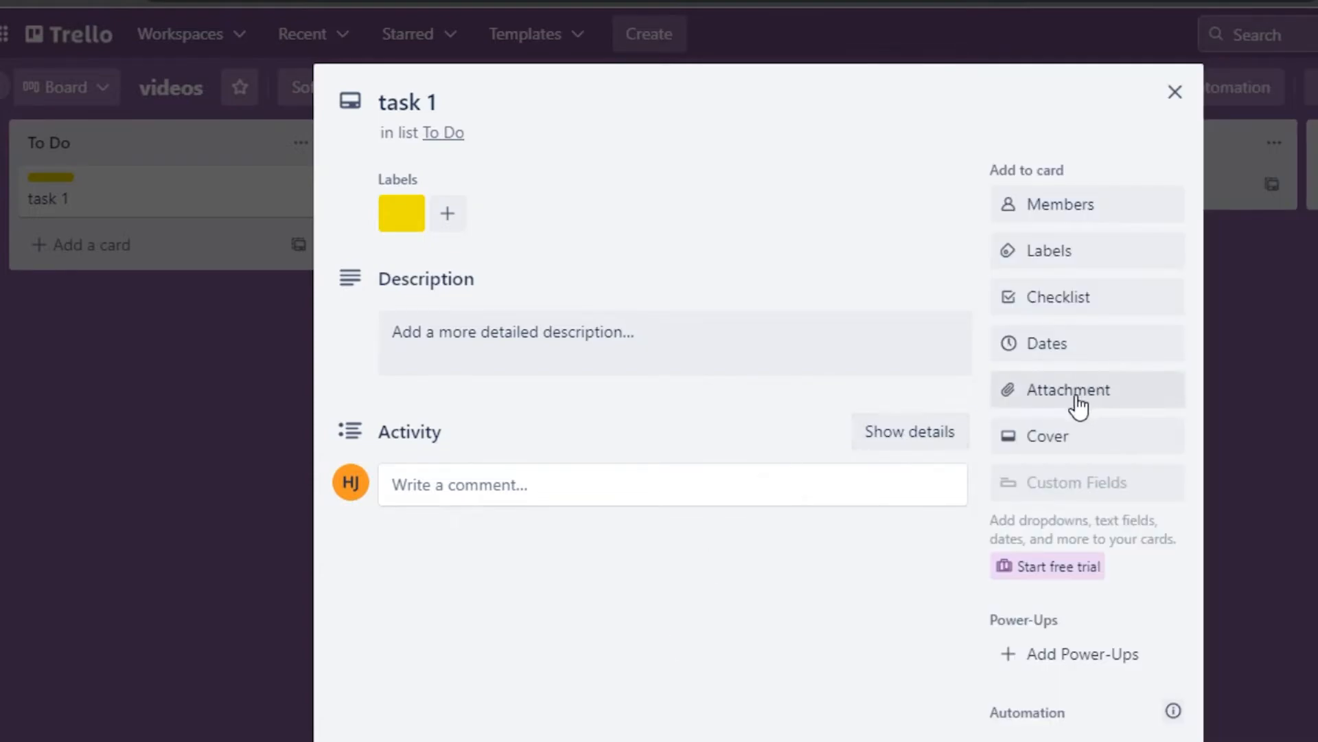
Step: Give the task 1 card an orange cover and add a card titled "tas2" to the To Do list
left_click(1045, 439)
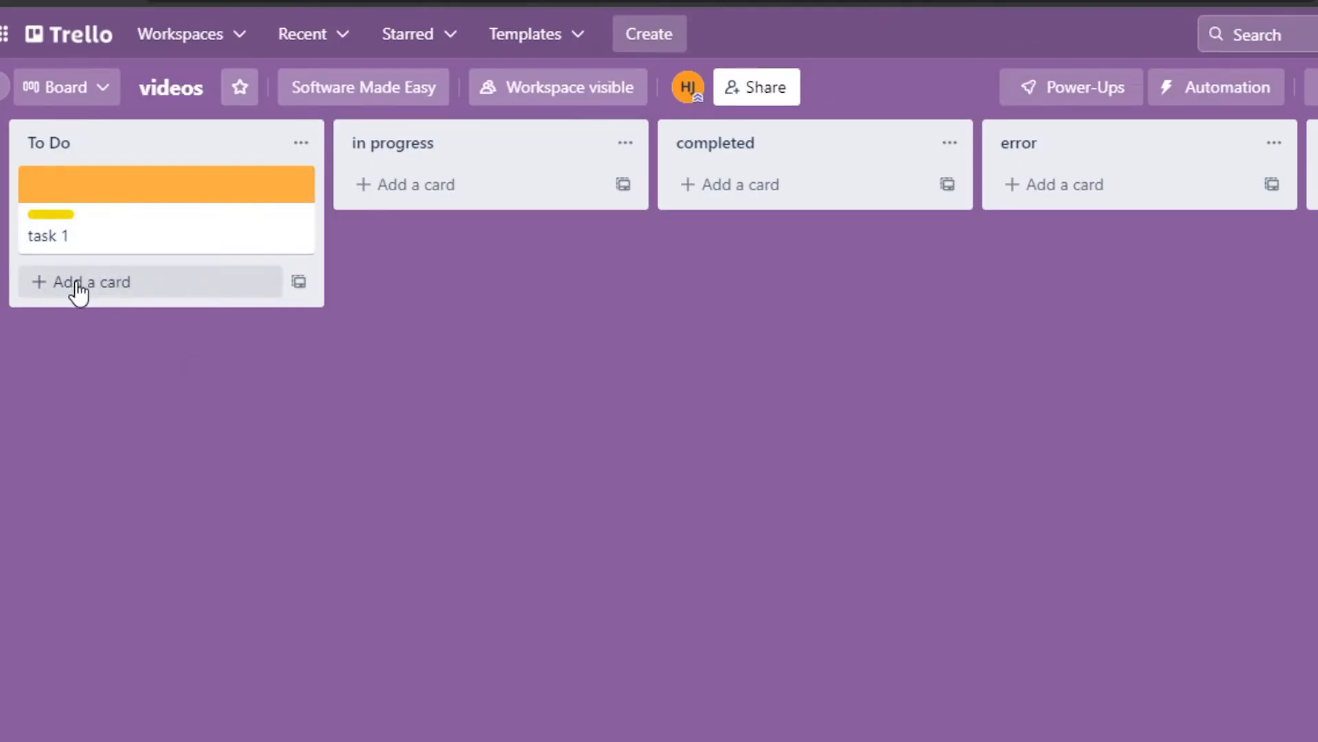
left_click(63, 291)
type("ta")
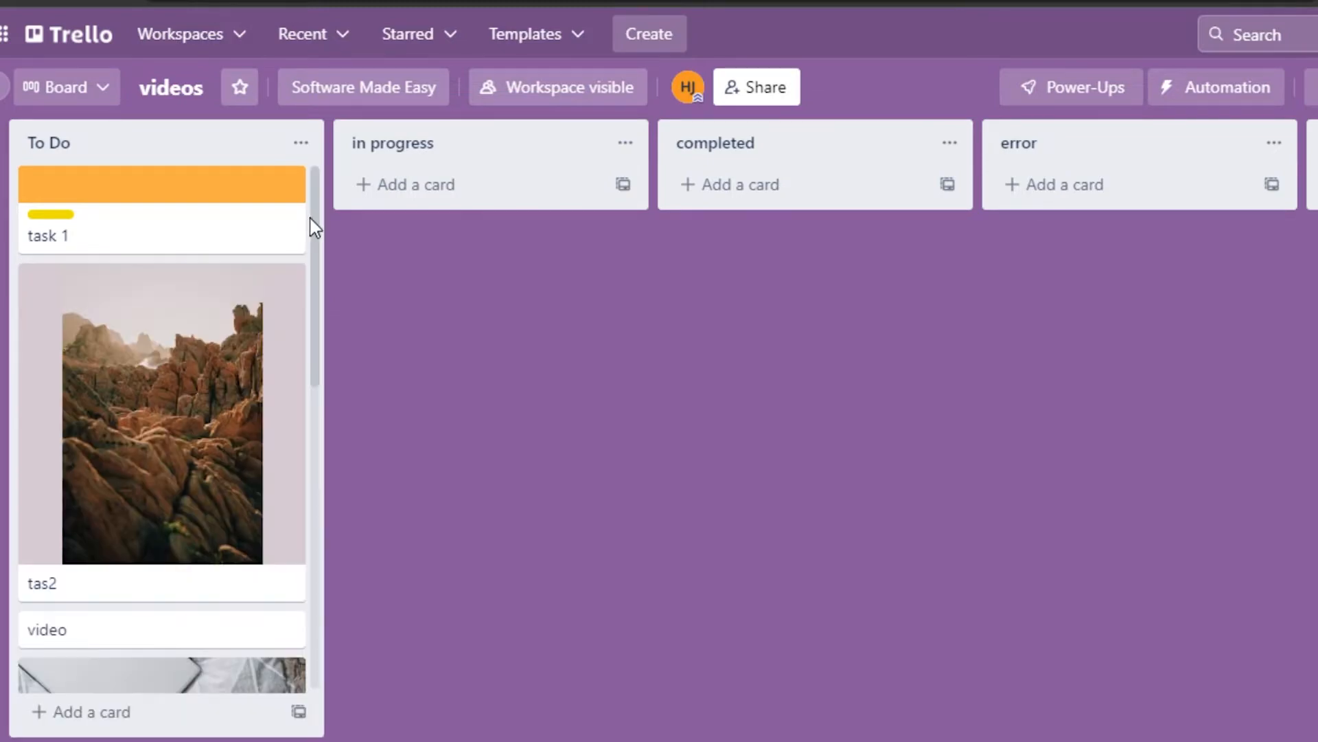
Step: Move the tas2 and Task 3 cards to the in progress list and the marketing strategy card to the completed list
mouse_move(317, 226)
left_mouse_down()
mouse_move(330, 400)
mouse_move(318, 167)
left_mouse_up()
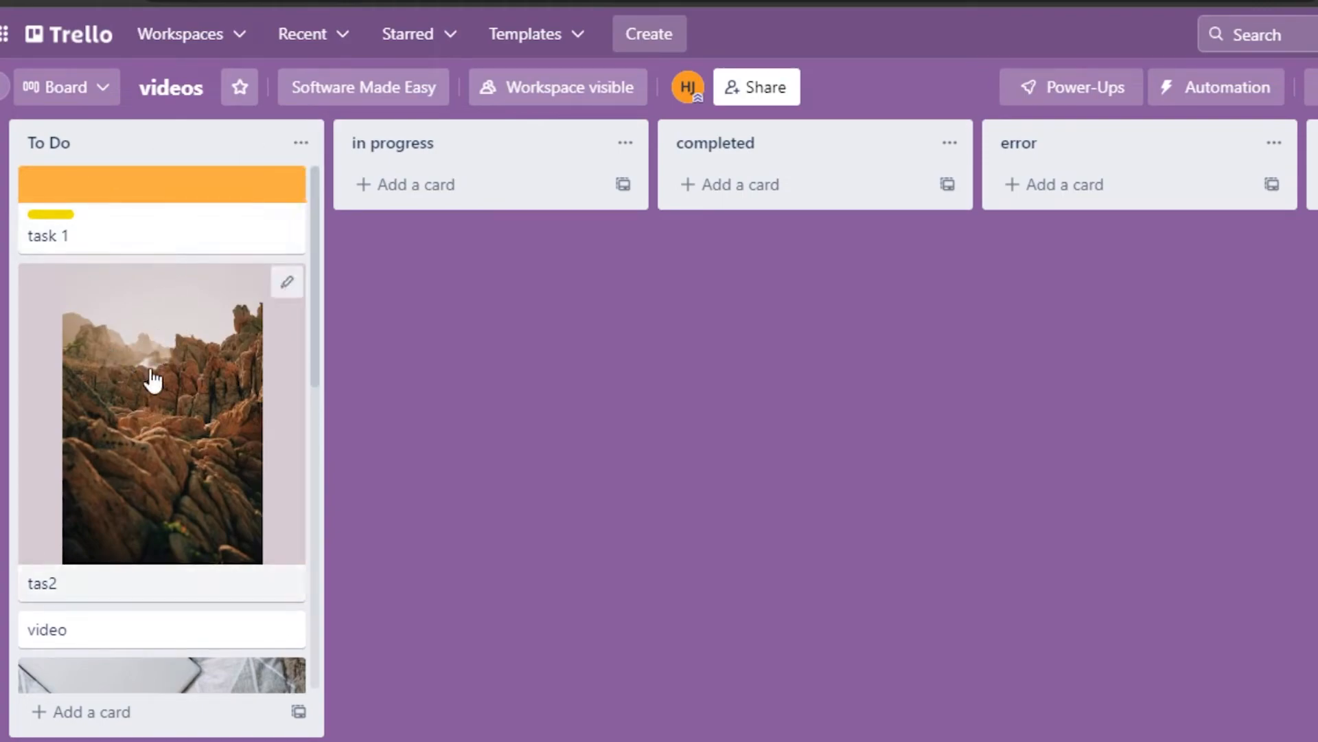
left_click_drag(120, 438, 442, 321)
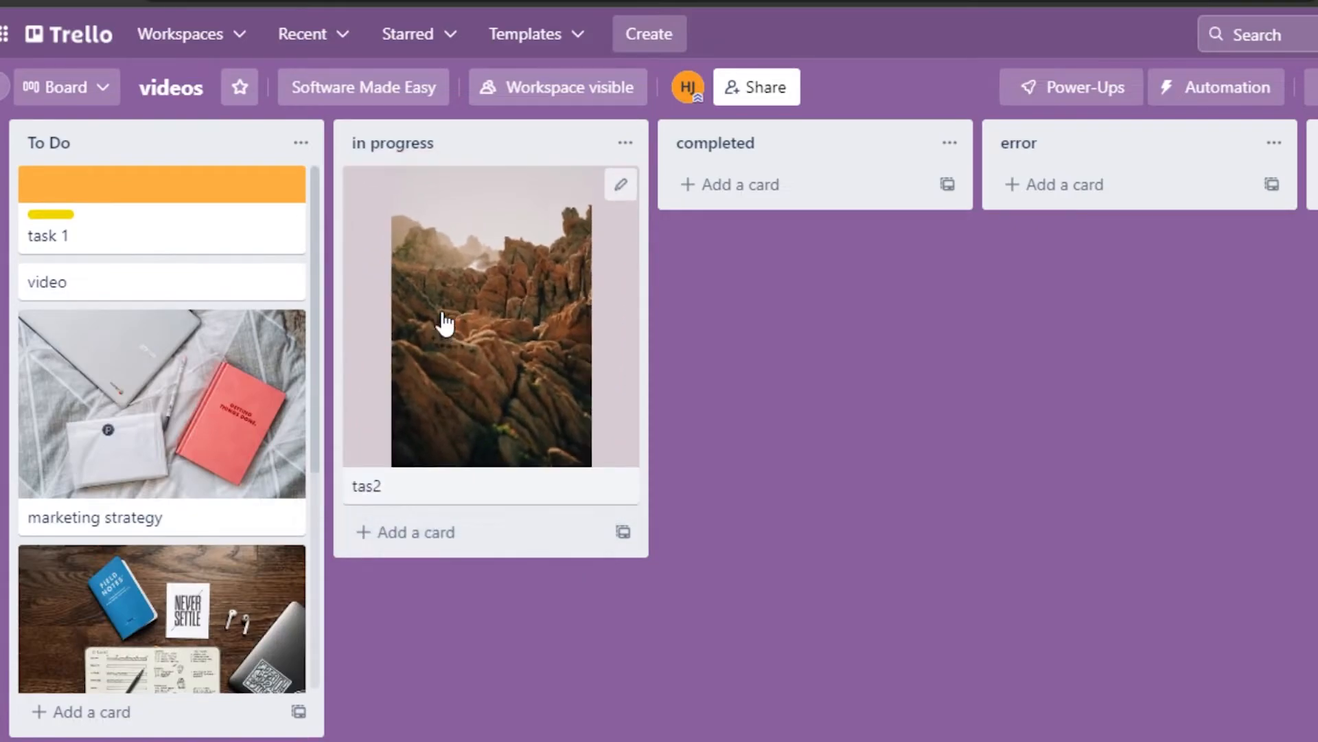
left_click_drag(106, 433, 393, 587)
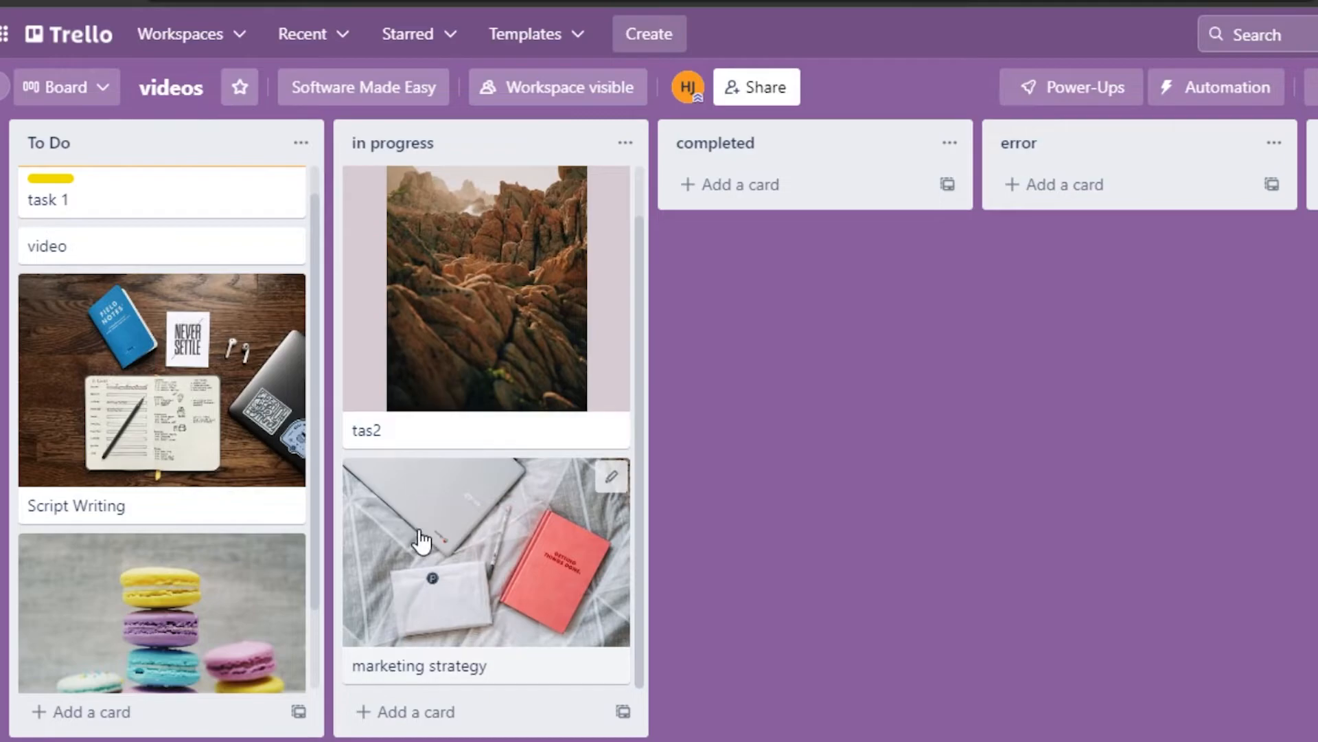
left_click_drag(429, 543, 759, 237)
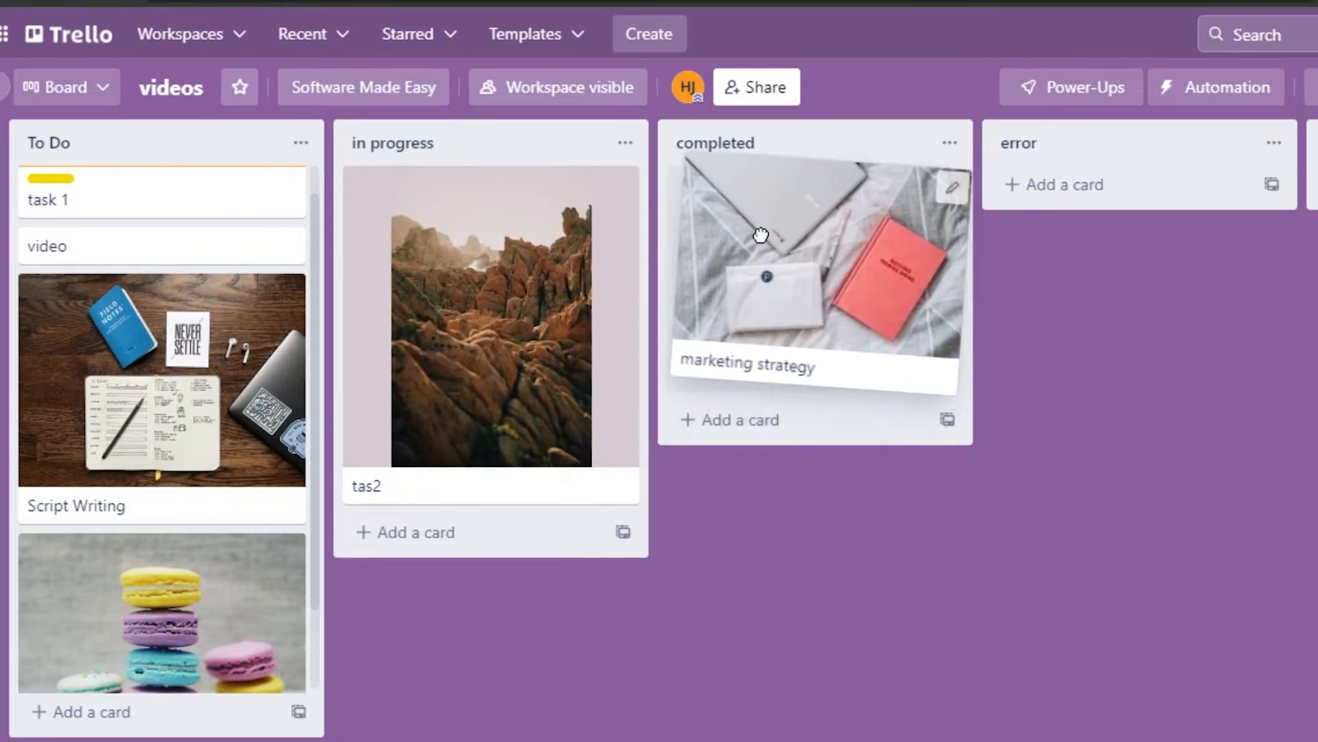
left_click_drag(138, 612, 453, 501)
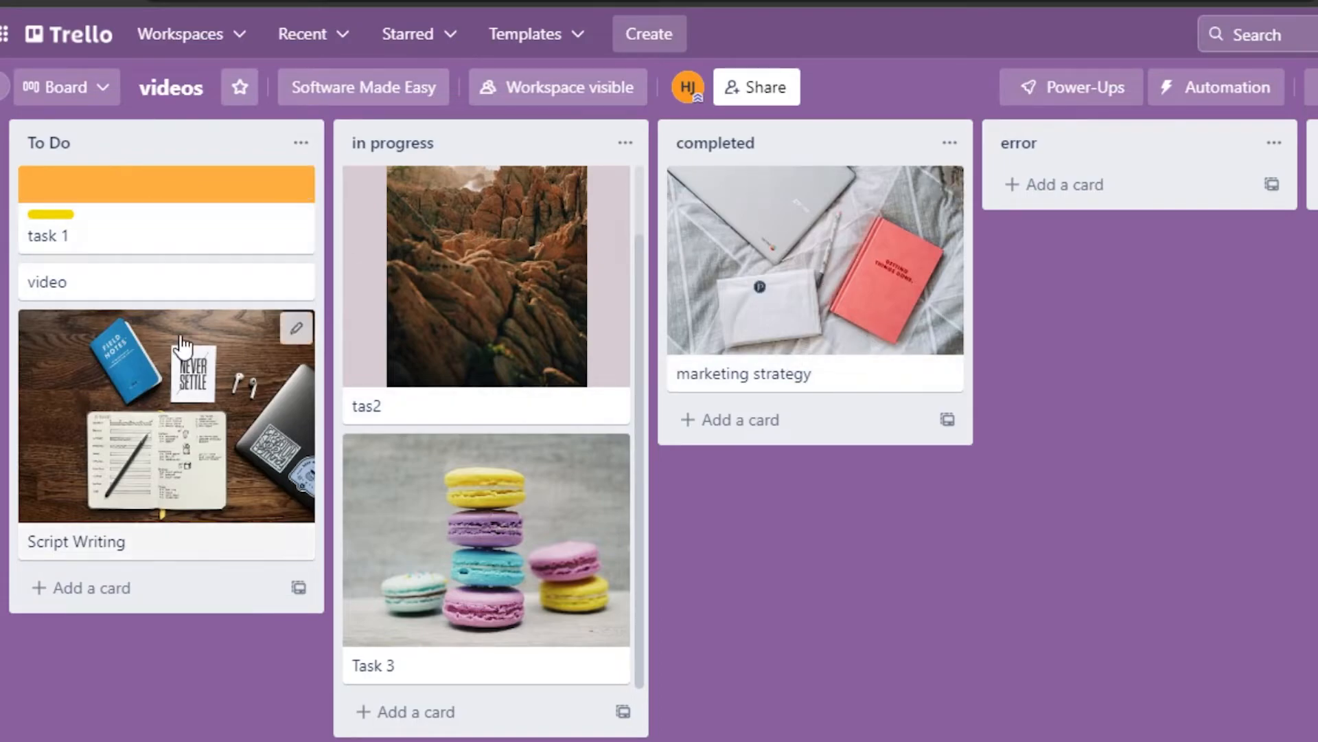
Step: Look at the new card entry in the error list and the list actions of the completed list, leaving both unused
left_click(1095, 185)
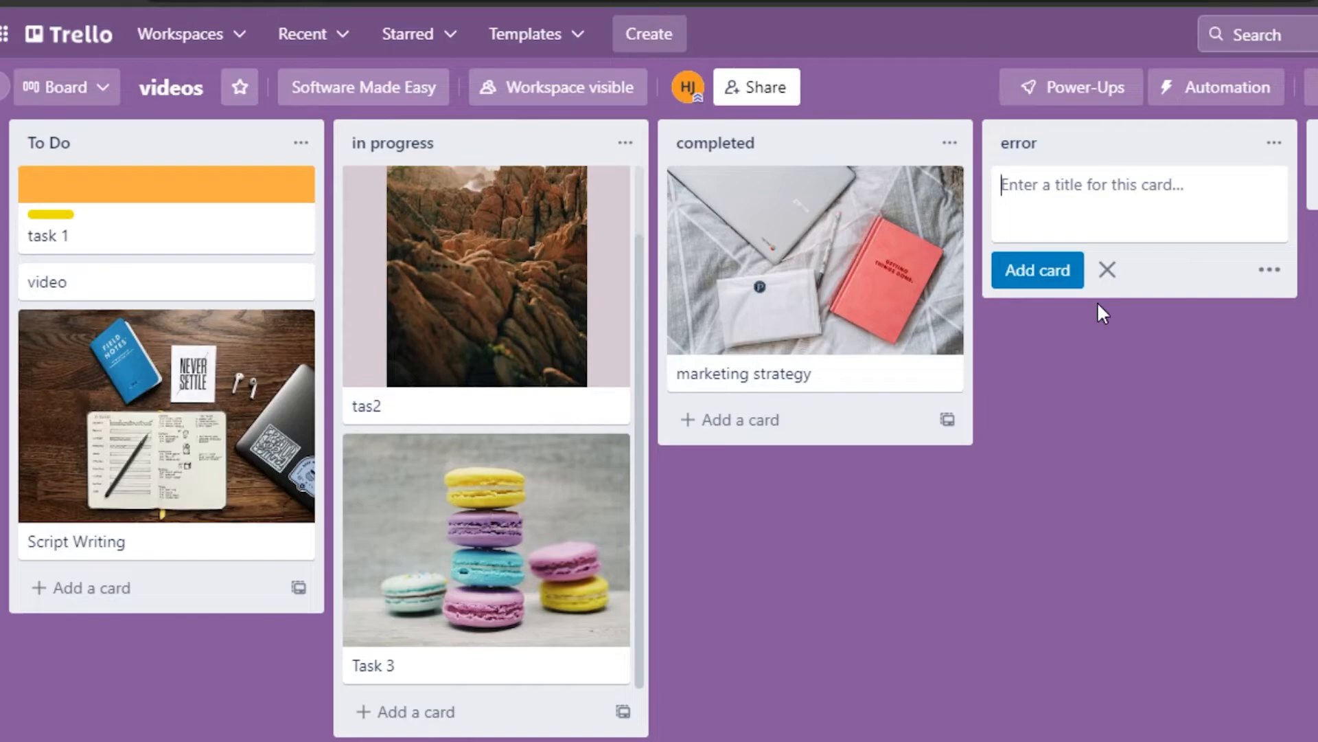
left_click(1113, 271)
left_click(950, 143)
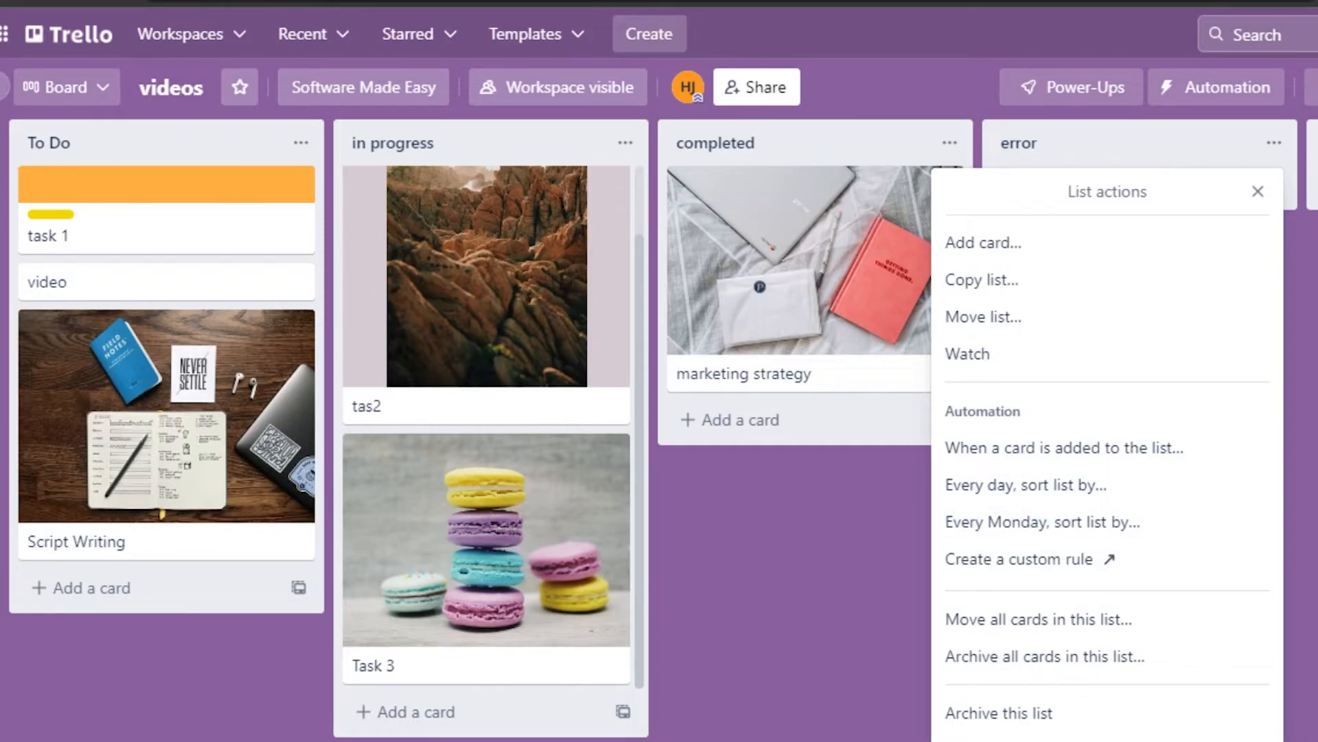
left_click(1256, 192)
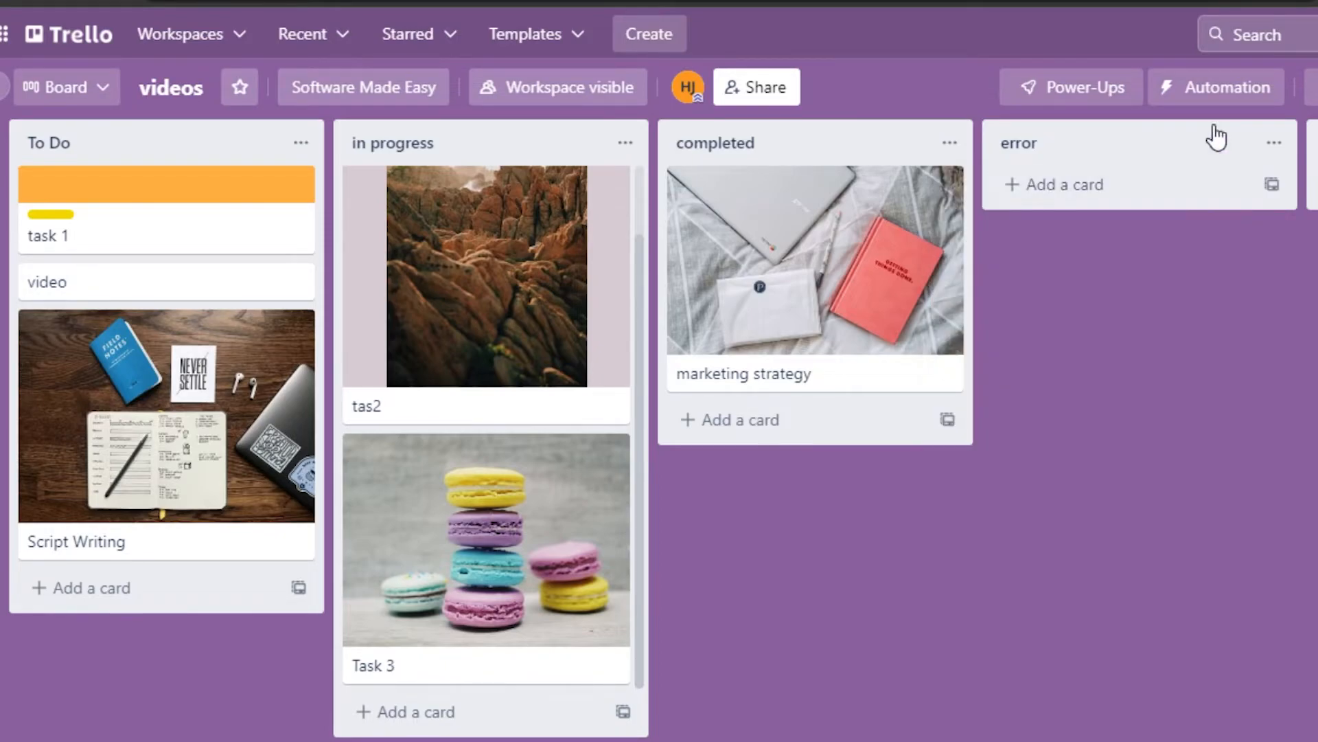
Step: View the Power-Ups overview for the videos board and close it without adding any
left_click(1049, 92)
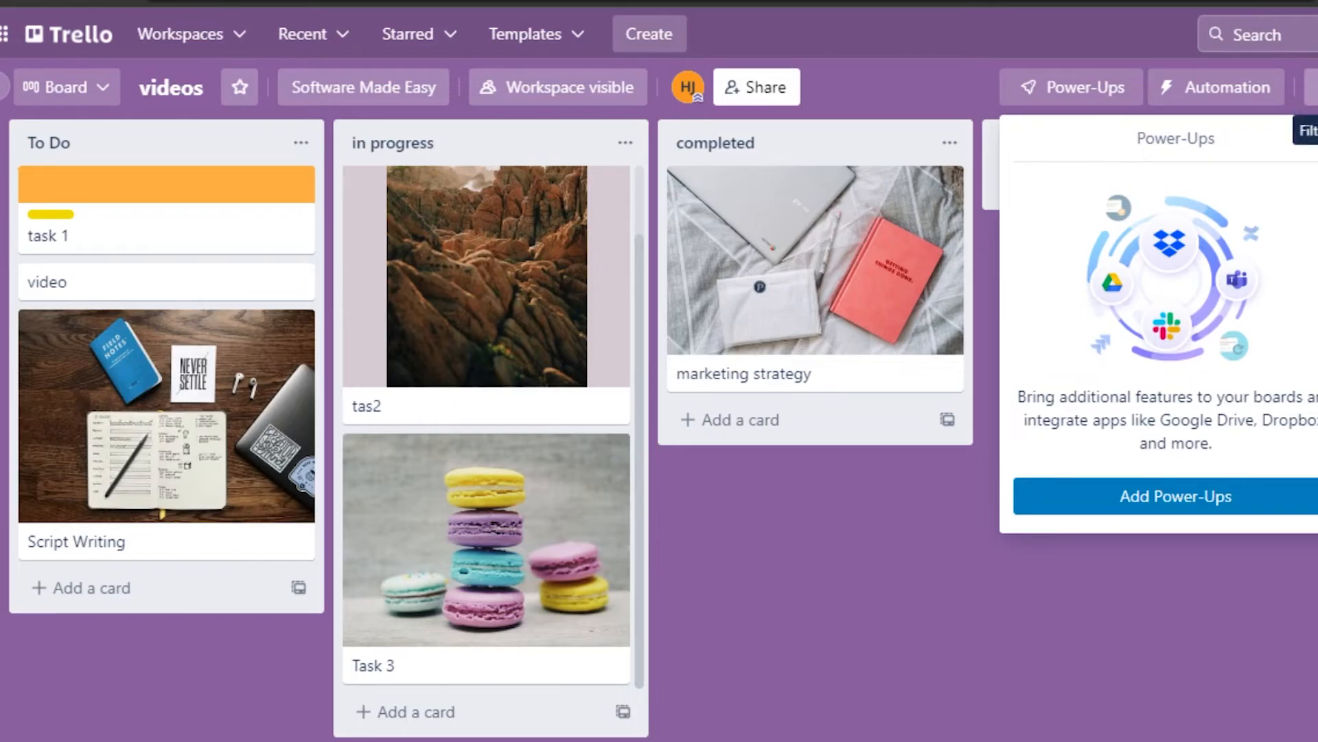
left_click(802, 545)
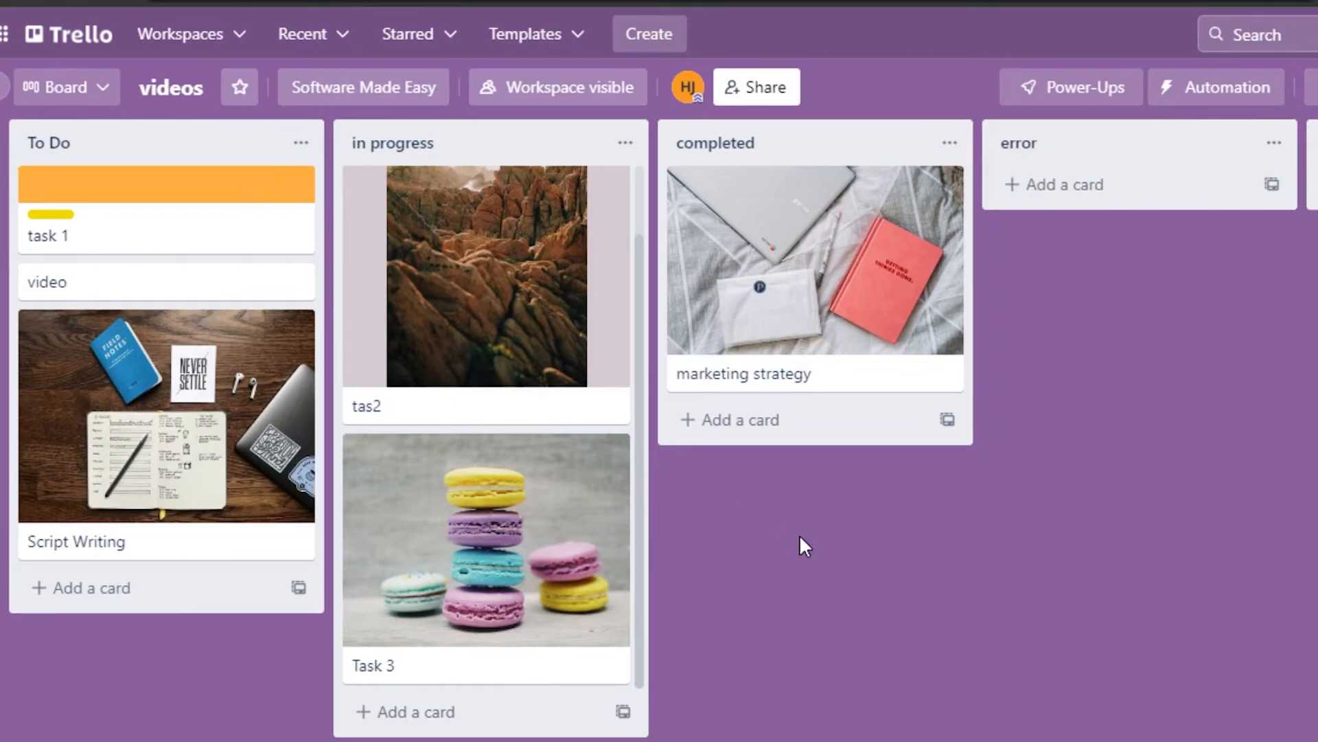
Step: Look at the alternative board views and the sharing options of the videos board, closing both without changes
left_click(61, 91)
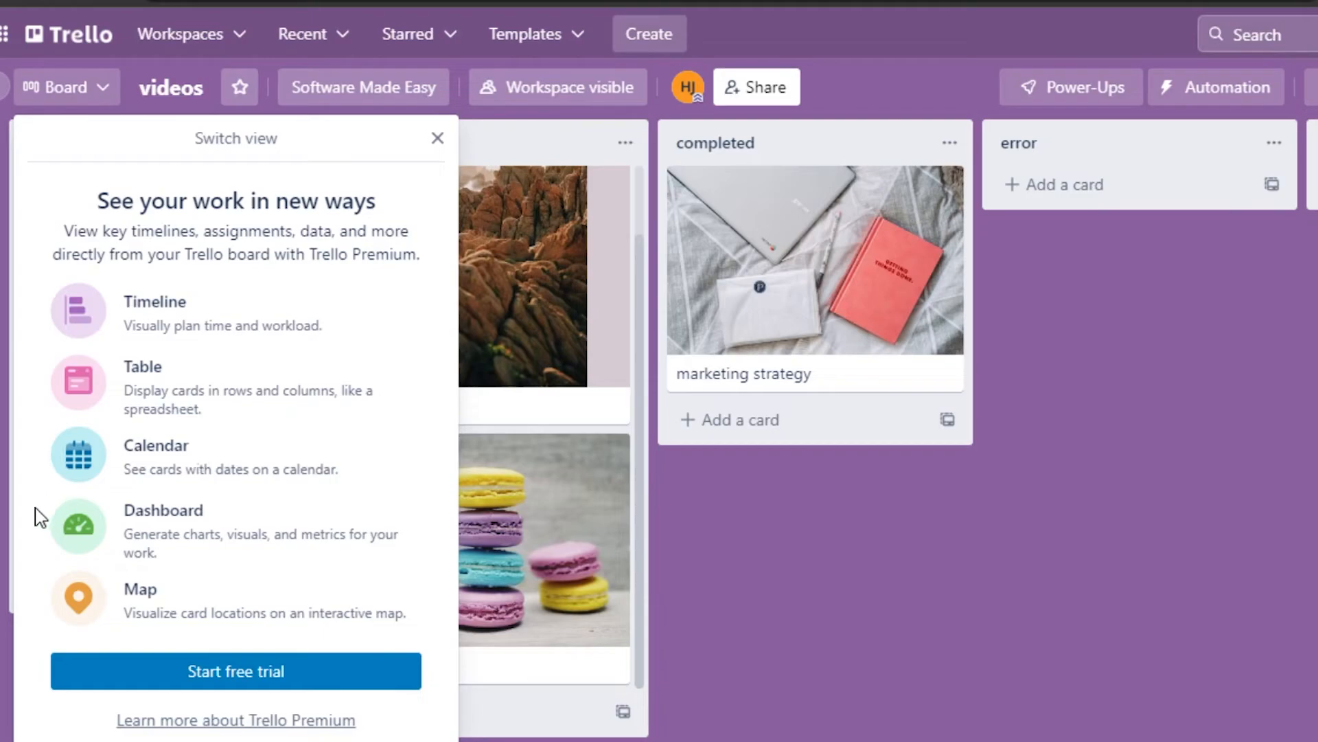
left_click(437, 138)
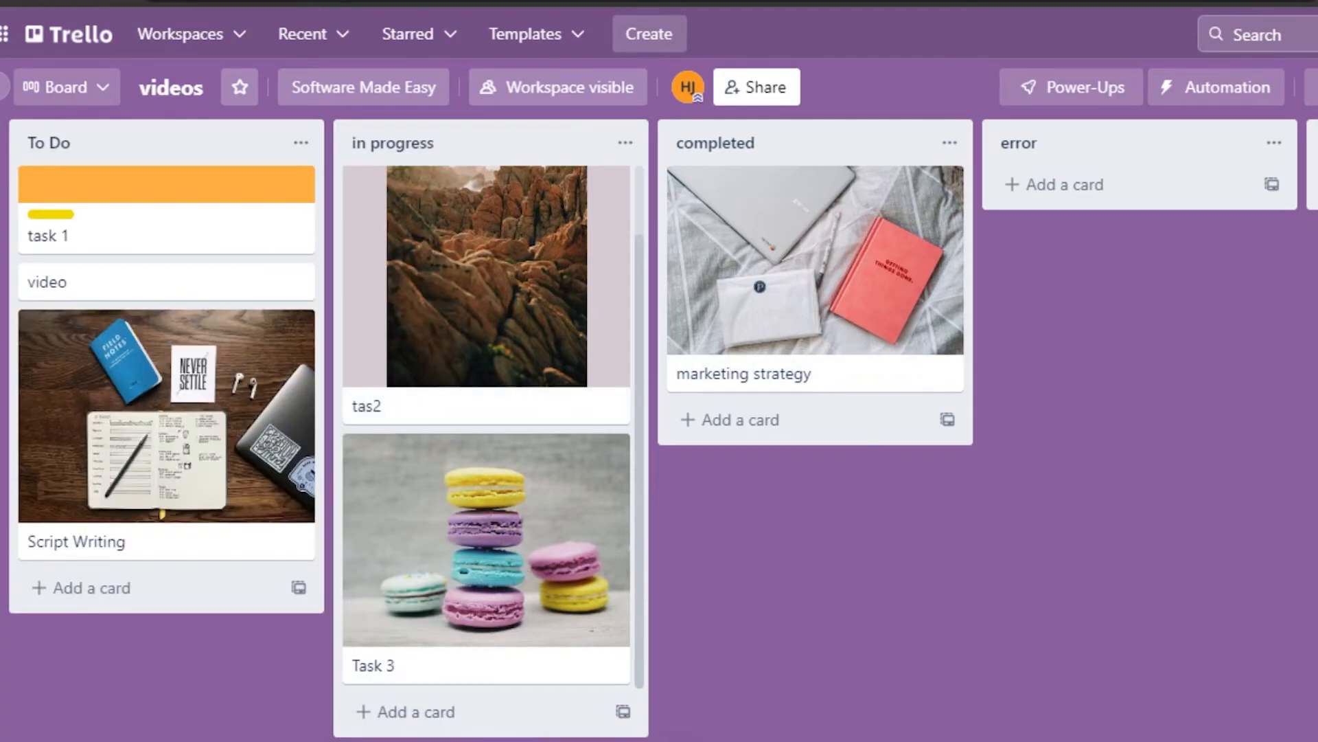
mouse_move(508, 740)
left_mouse_down()
mouse_move(534, 740)
mouse_move(508, 740)
left_mouse_up()
left_click(752, 81)
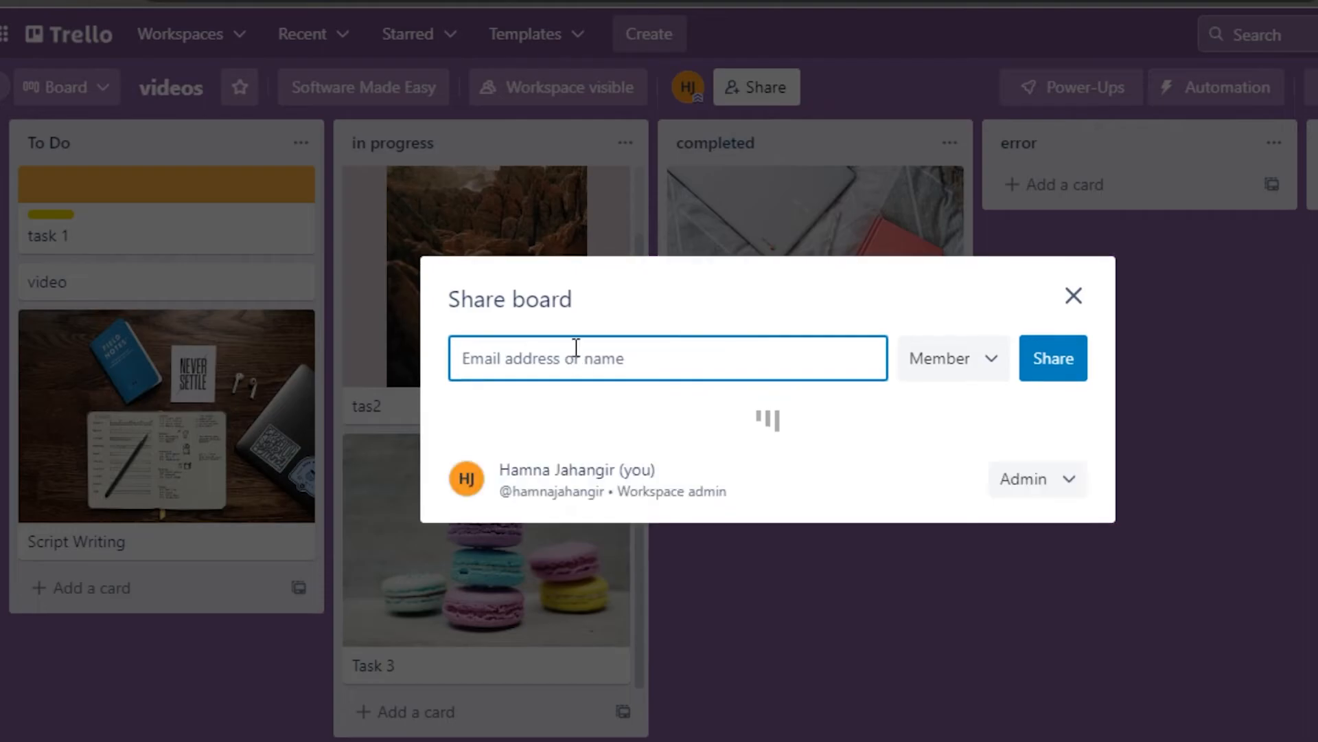
left_click(1071, 292)
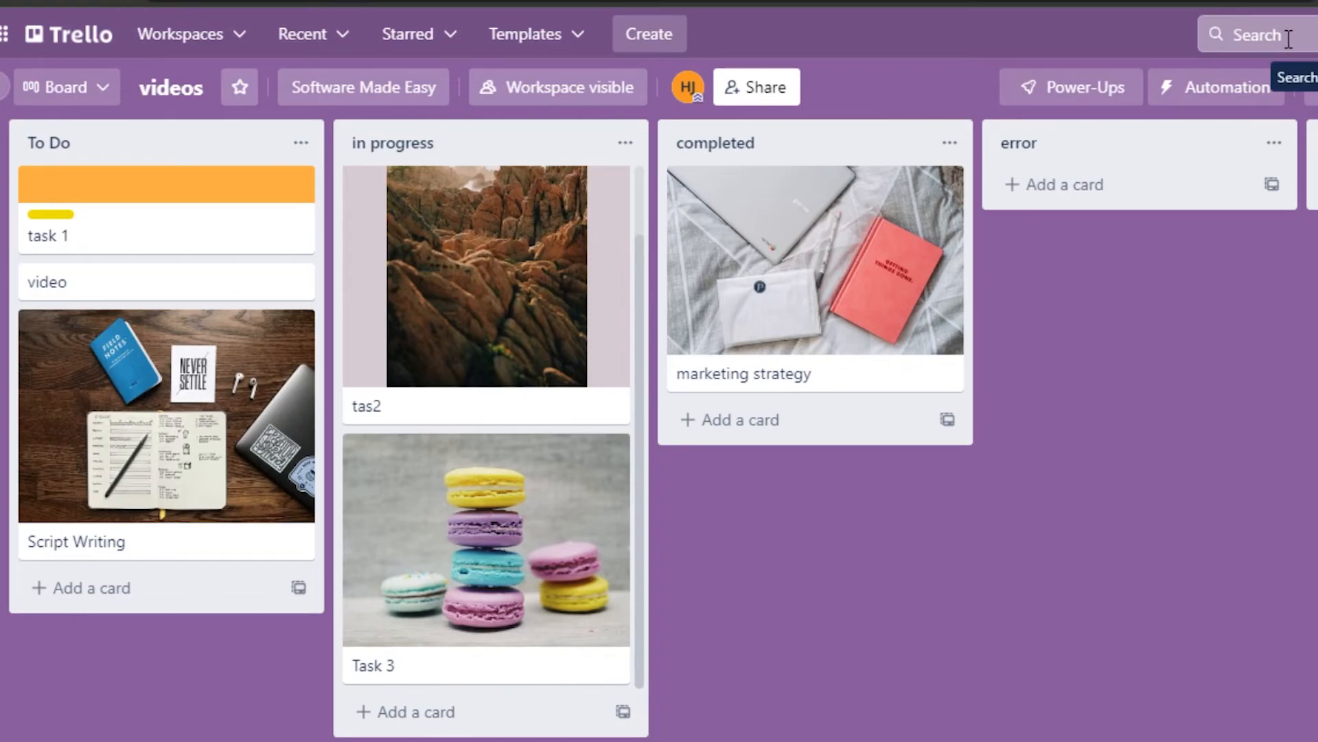
Step: Look through the workspace sidebar, the list of workspaces and the recent boards, and collapse the sidebar again
left_click(3, 93)
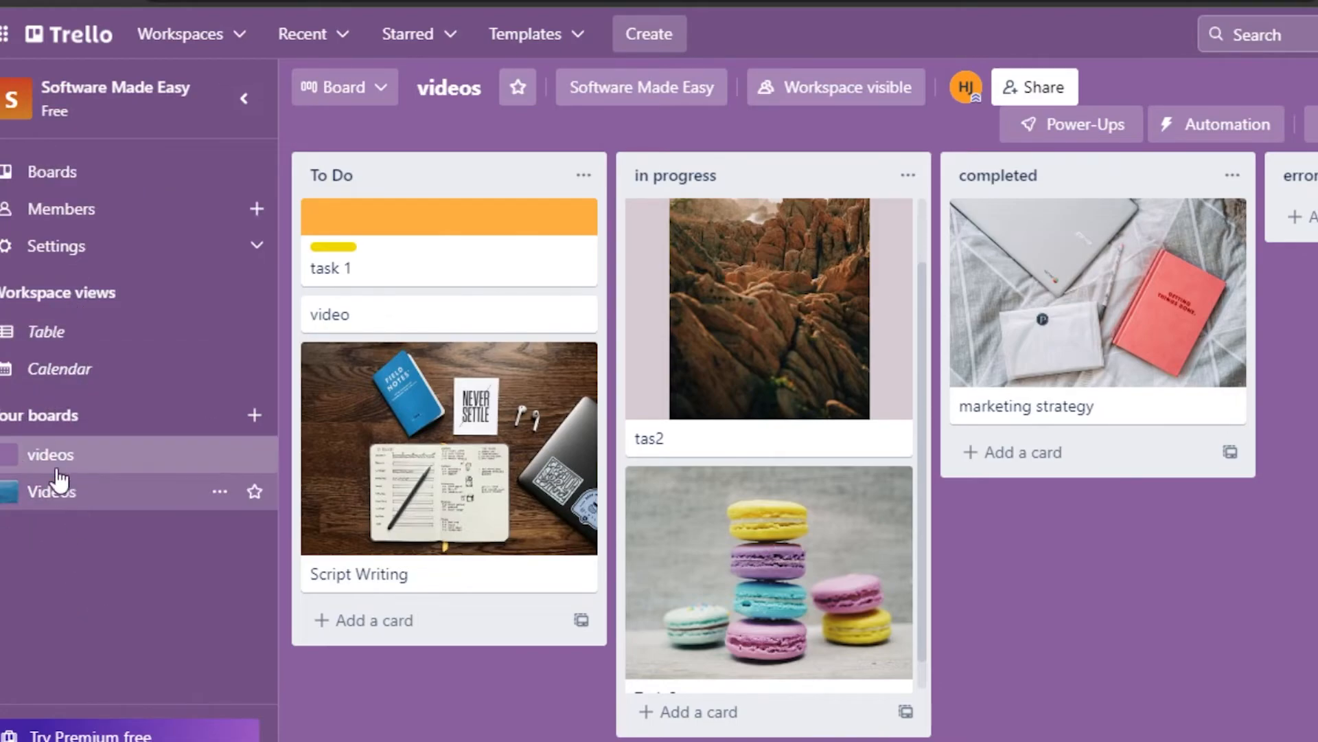
left_click(187, 41)
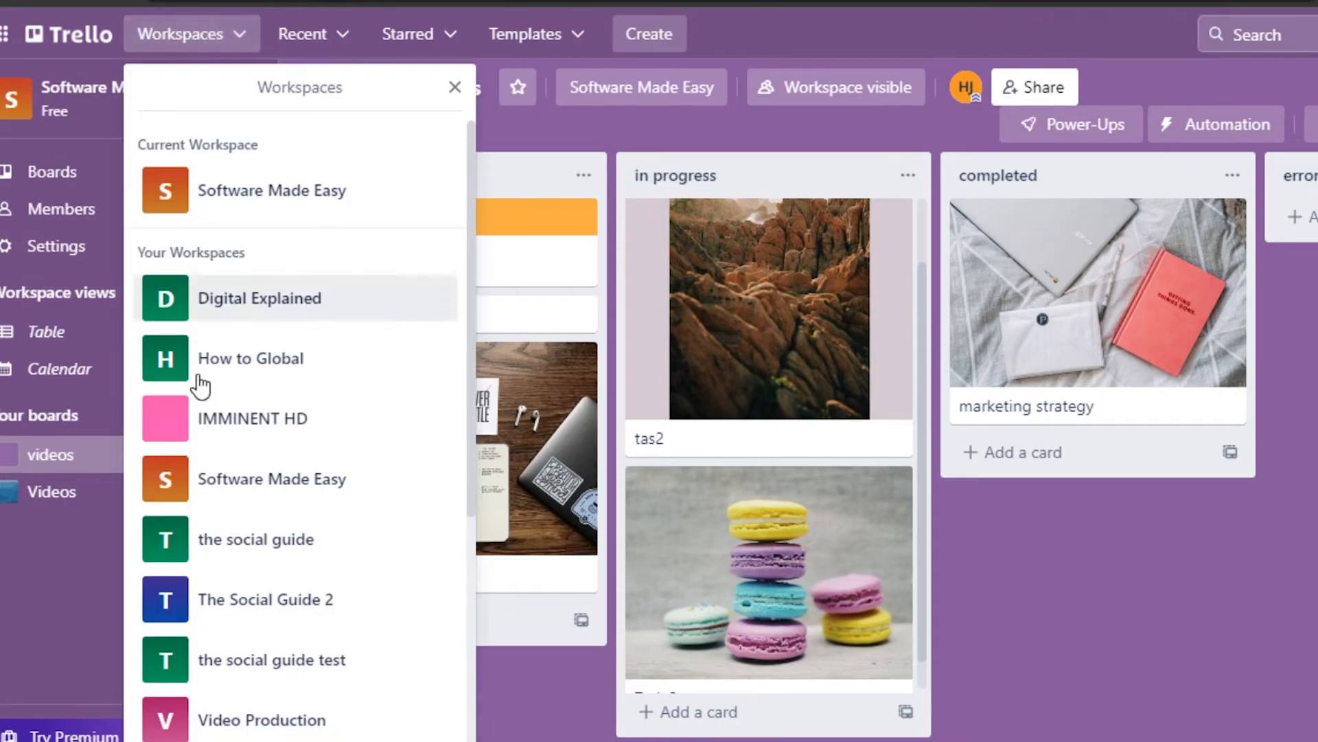
left_click(455, 88)
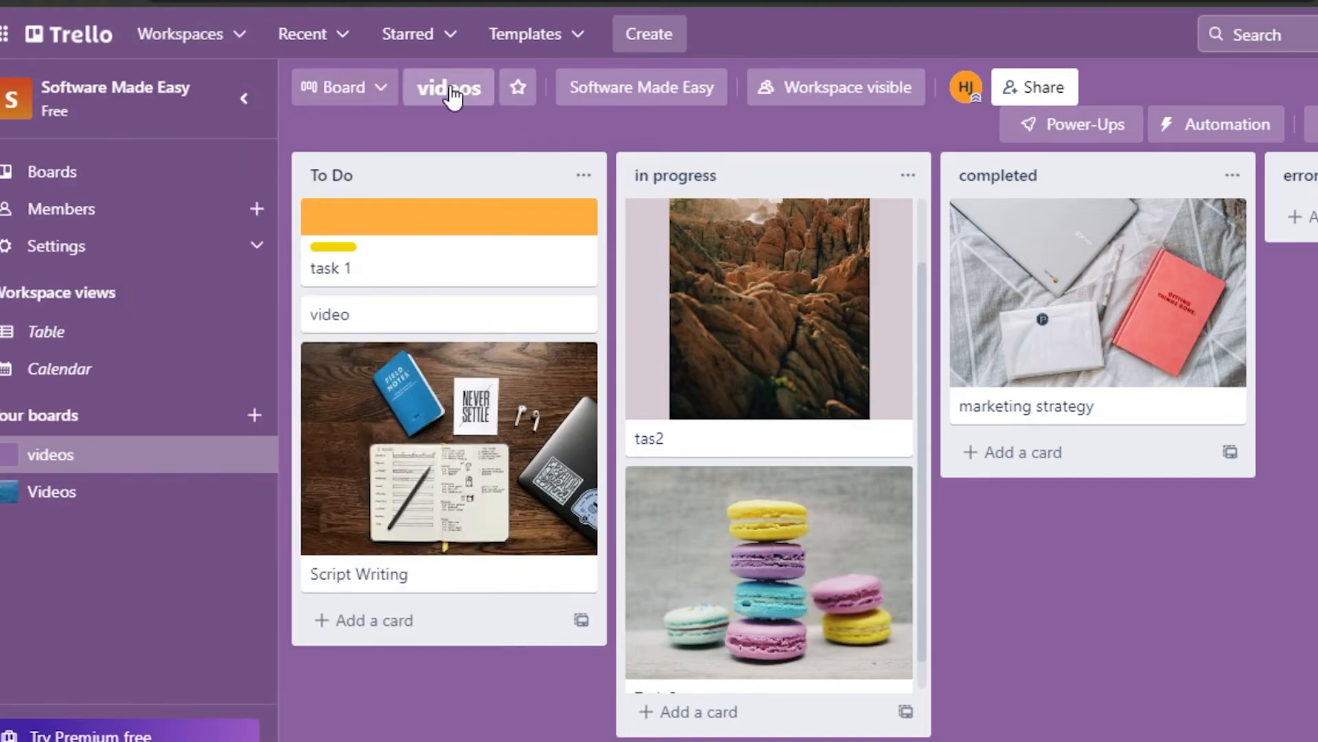
left_click(329, 36)
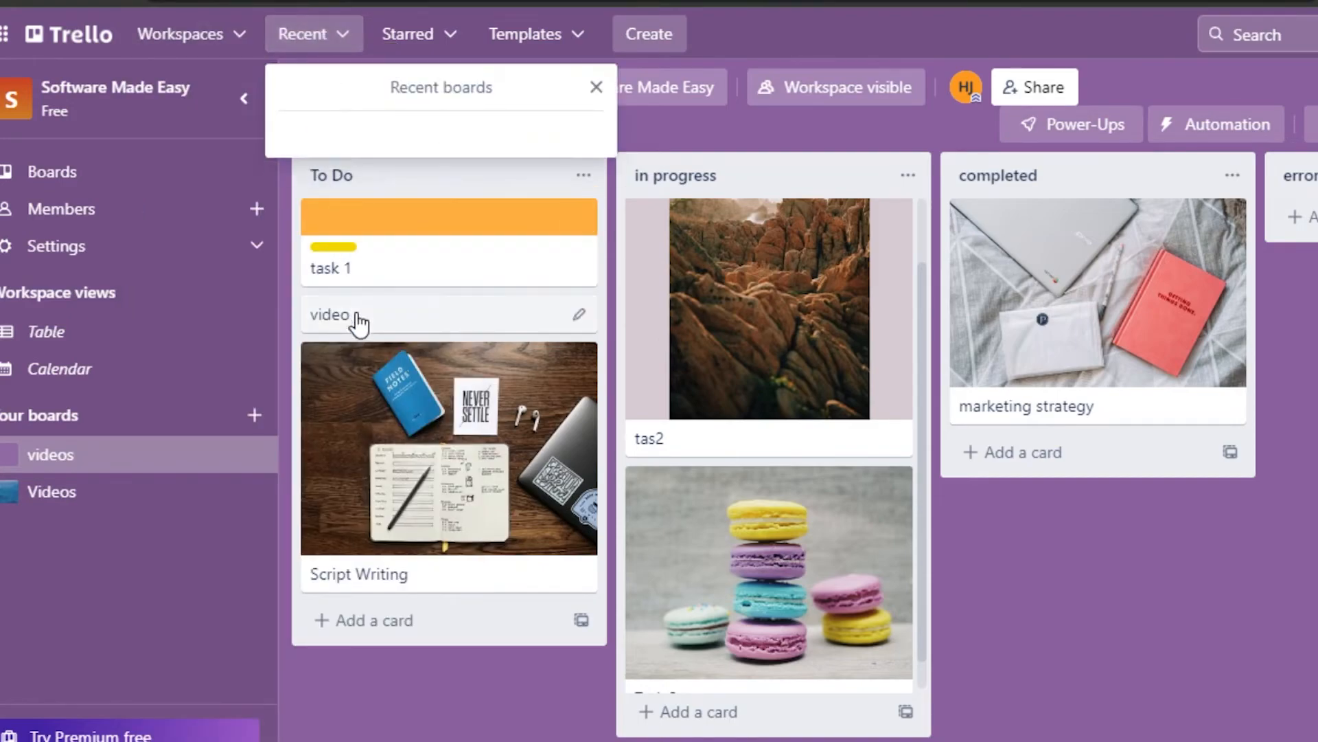
left_click(596, 87)
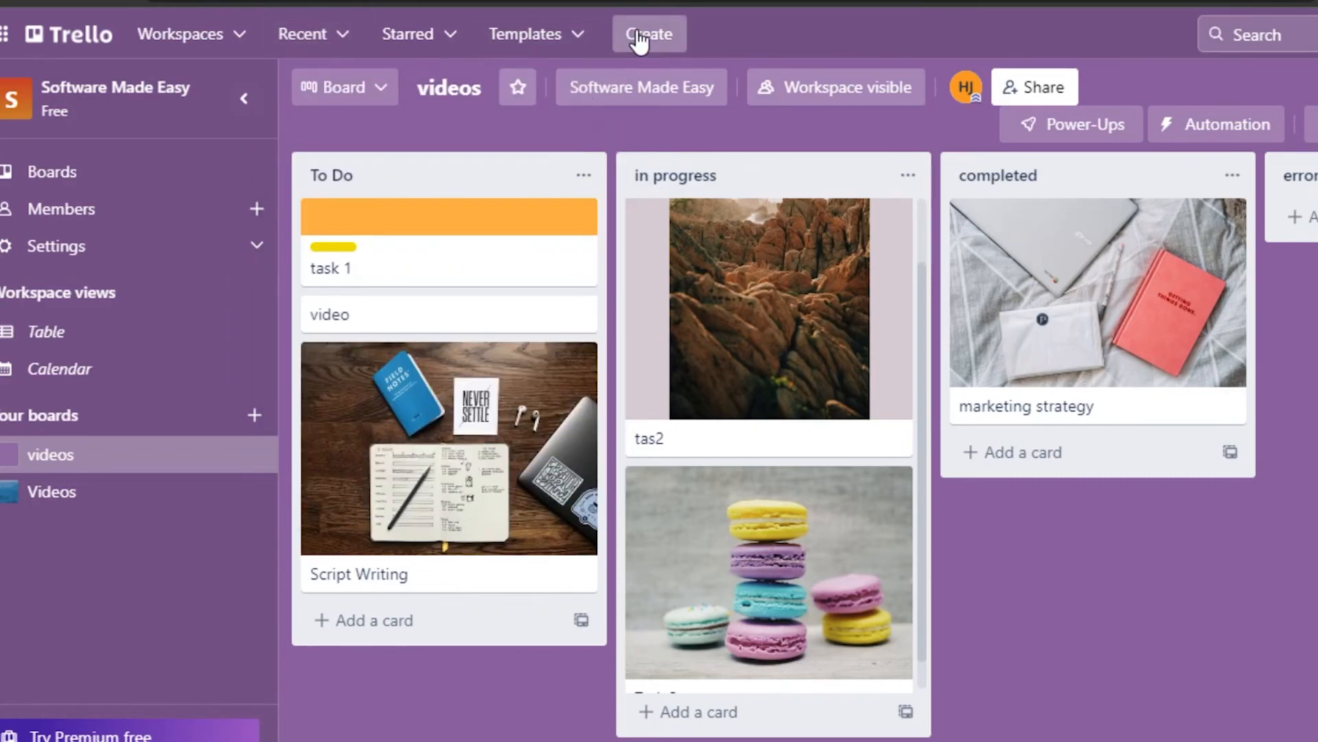
left_click(246, 98)
Step: Look at the attachment sources of the tas2 card in the in progress list and close the card without attaching anything
scroll(659, 426, "right", 3)
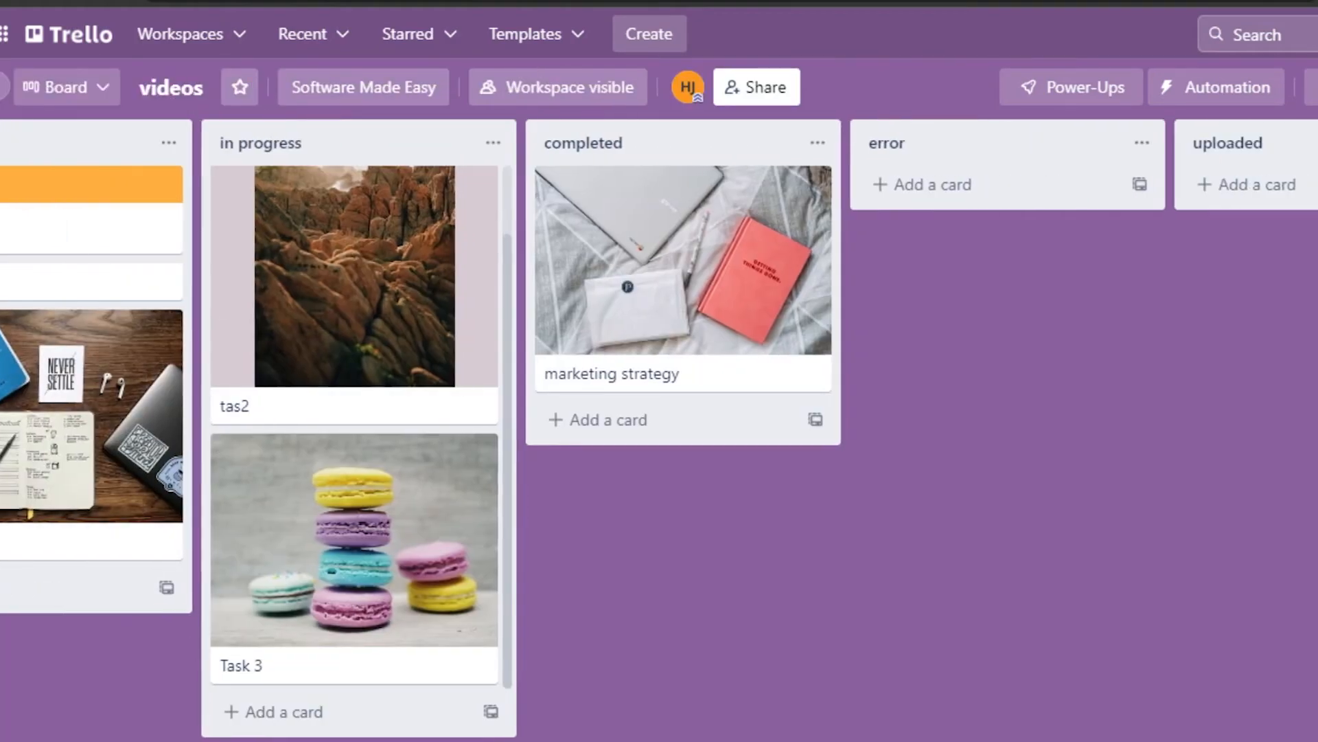
scroll(660, 425, "left", 3)
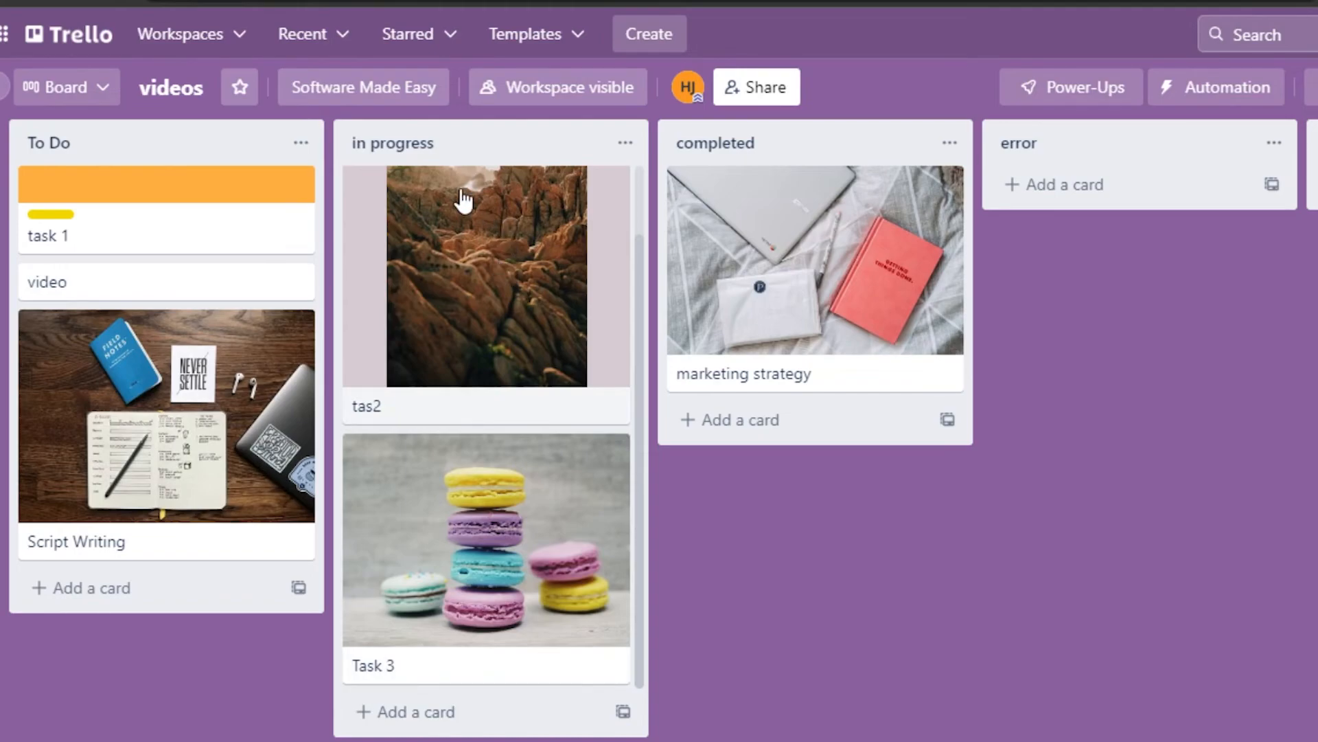
left_click(500, 285)
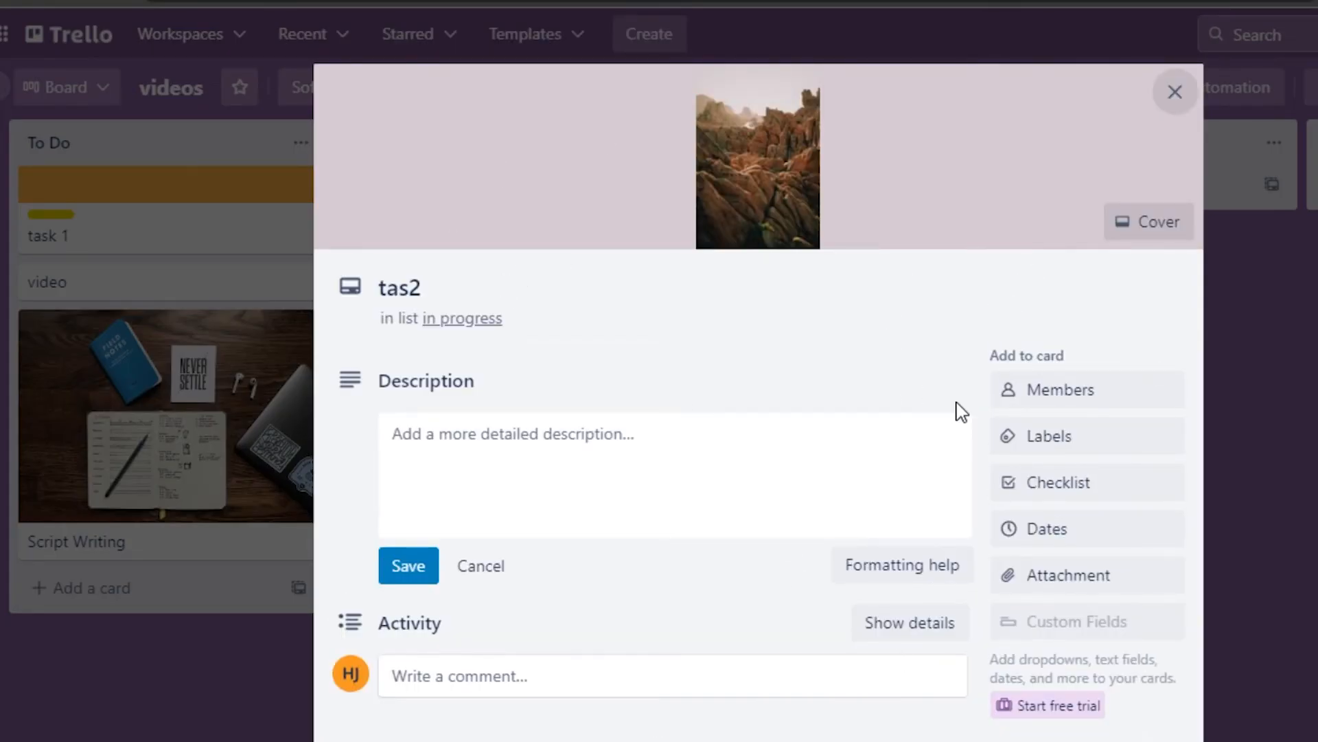
left_click(1025, 578)
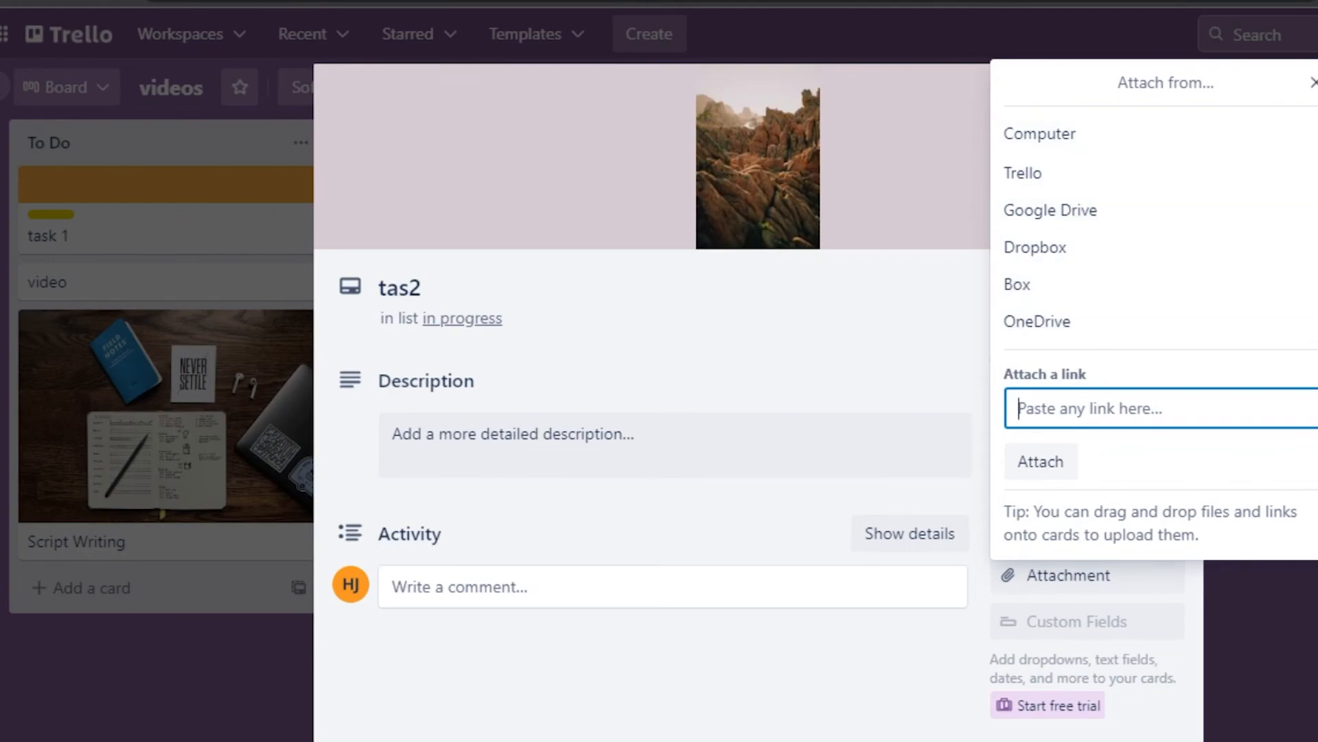
left_click(1313, 86)
left_click(1178, 94)
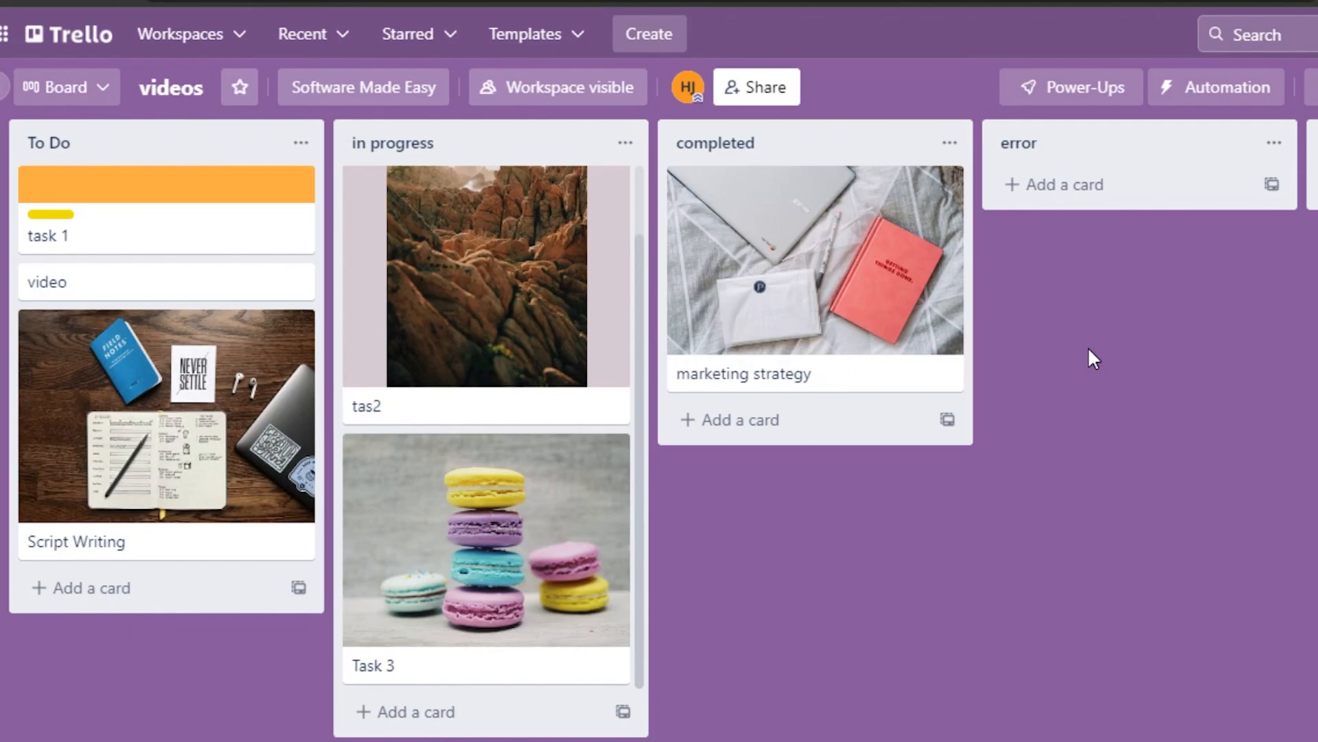
Step: Move the task 1 card from the To Do list to the completed list and from there to the error list
left_click_drag(213, 234, 950, 447)
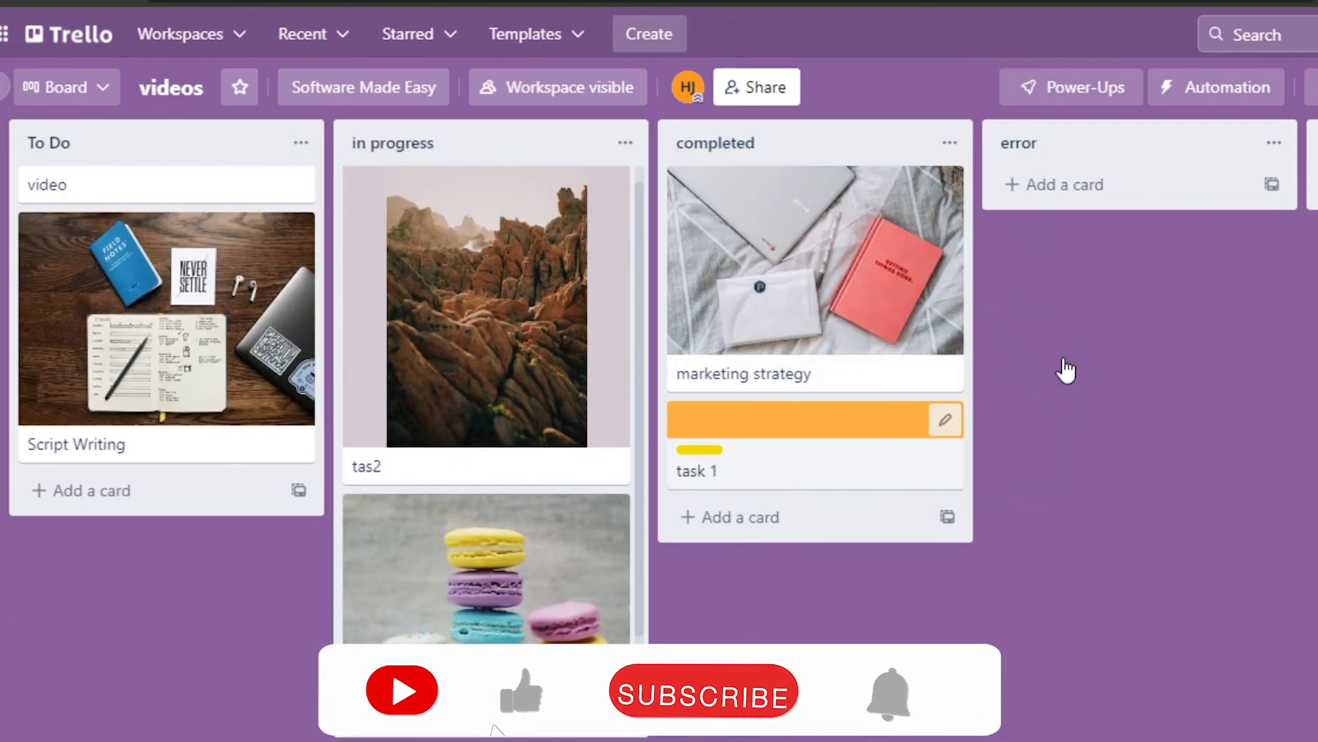
left_click(852, 457)
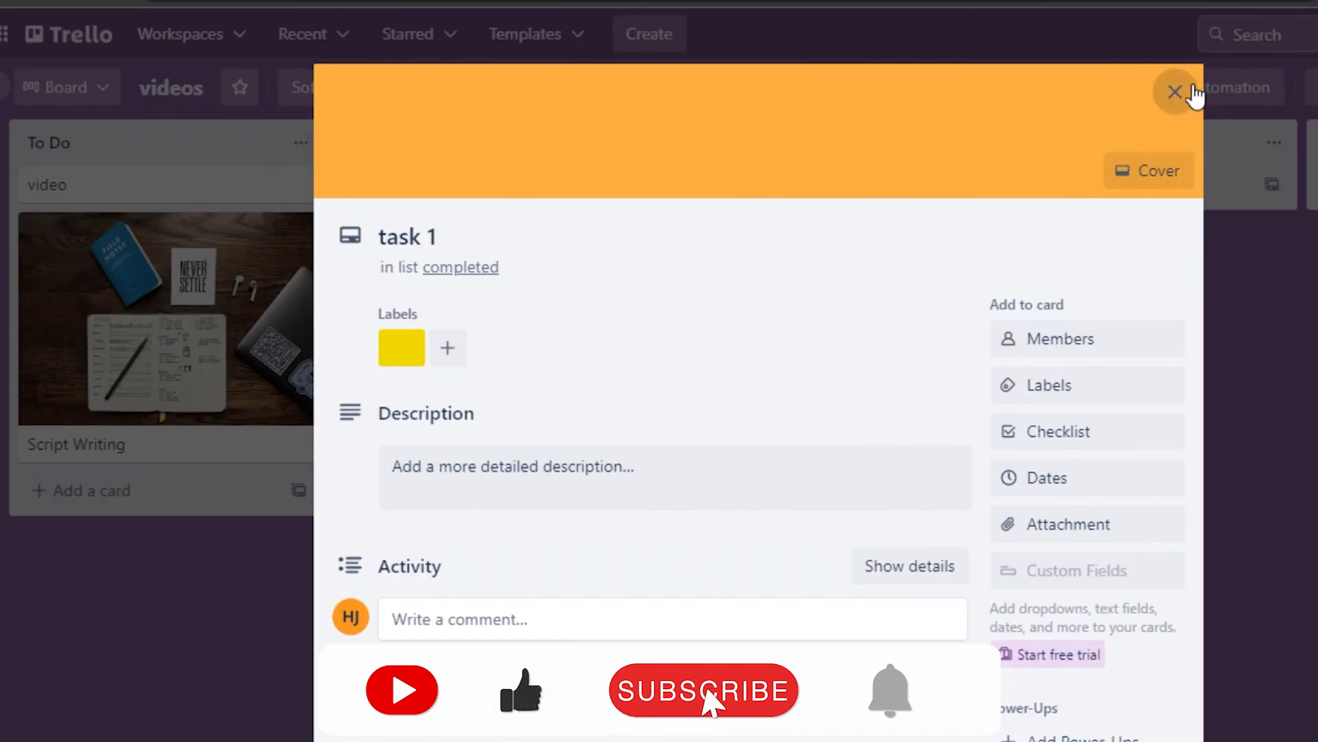
left_click(1193, 92)
mouse_move(874, 426)
left_mouse_down()
mouse_move(1059, 309)
mouse_move(1207, 168)
left_mouse_up()
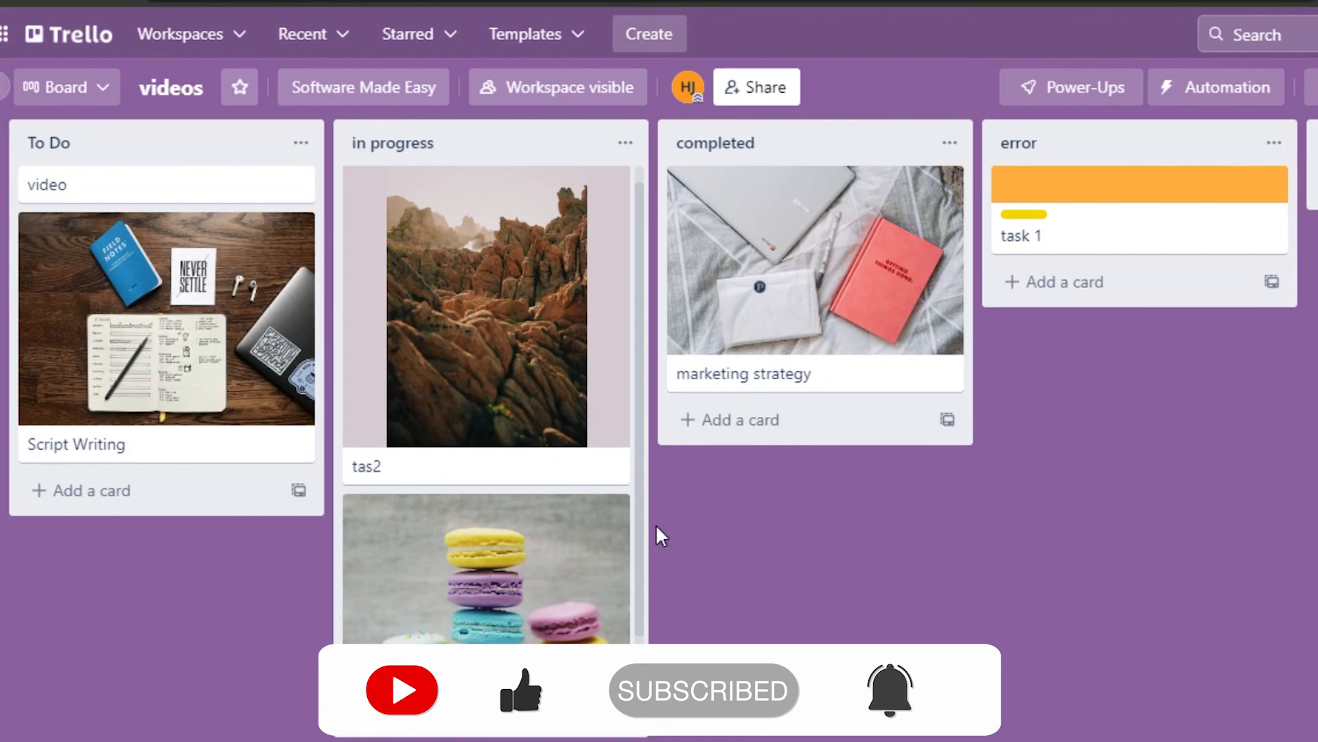